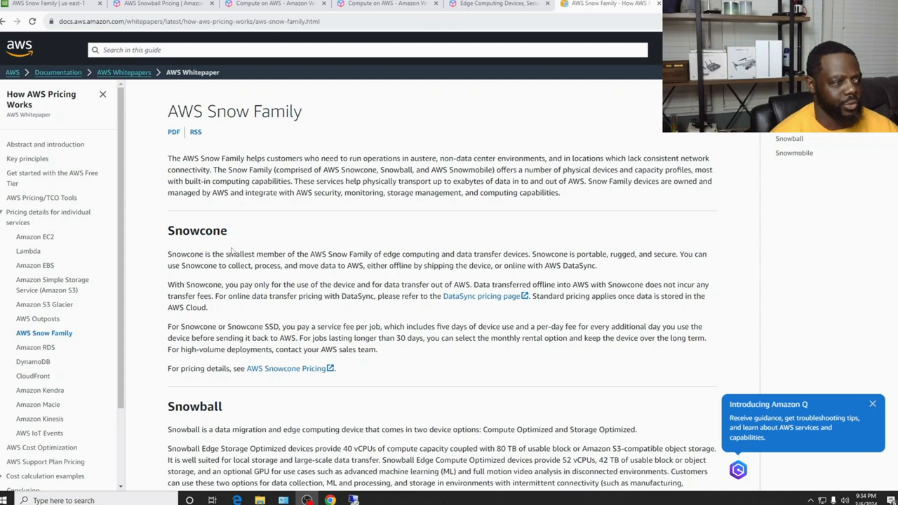
Read through the Snowball product description, highlighting the word 'Optimized'
{"action": "scroll", "coordinate": [287, 247], "scroll_direction": "down", "scroll_amount": 1}
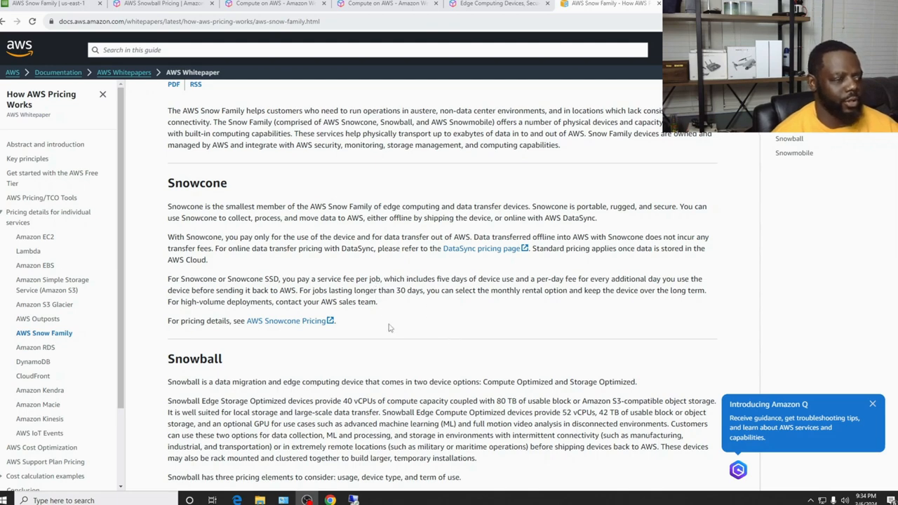
{"action": "scroll", "coordinate": [388, 325], "scroll_direction": "down", "scroll_amount": 2}
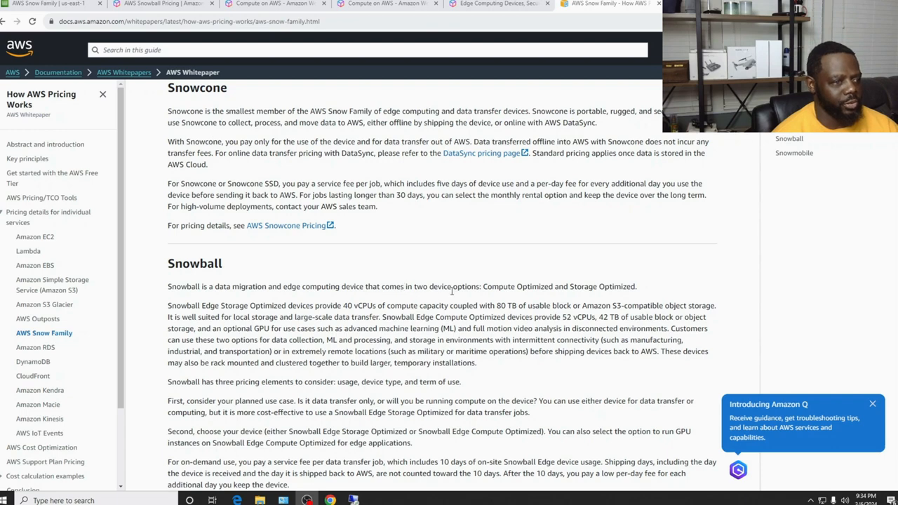
{"action": "scroll", "coordinate": [452, 292], "scroll_direction": "down", "scroll_amount": 1}
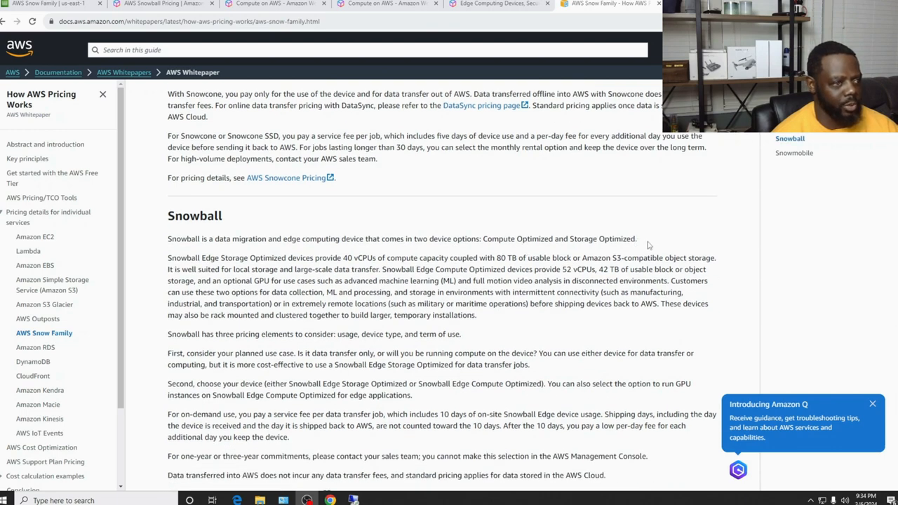
{"action": "left_click_drag", "start_coordinate": [649, 245], "coordinate": [597, 239]}
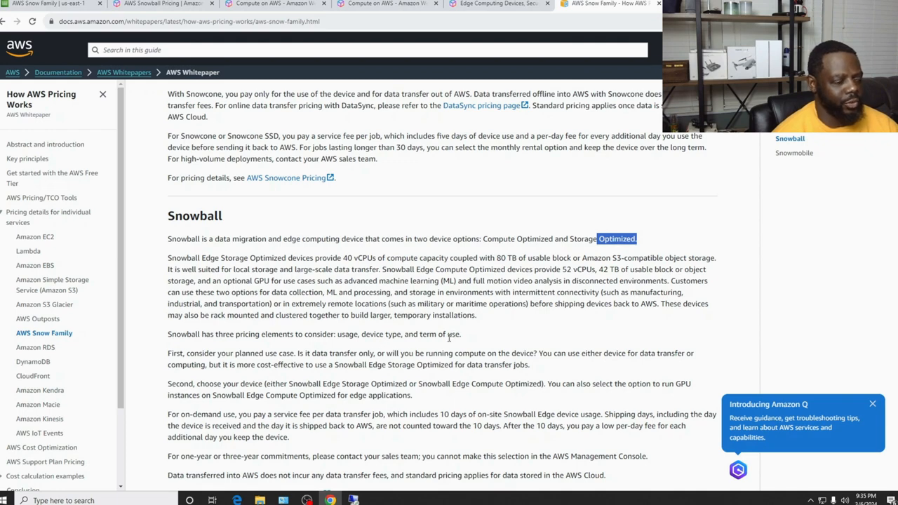
{"action": "scroll", "coordinate": [372, 323], "scroll_direction": "down", "scroll_amount": 1}
{"action": "scroll", "coordinate": [373, 265], "scroll_direction": "down", "scroll_amount": 3}
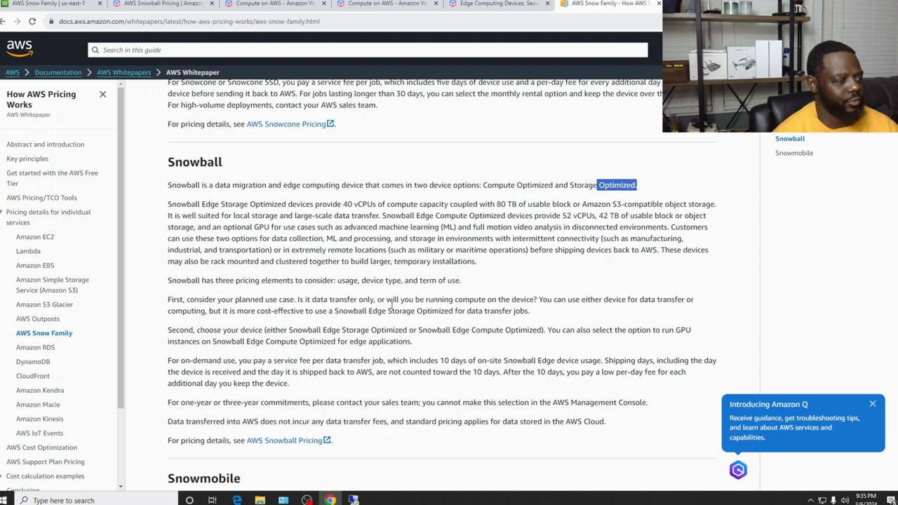
{"action": "scroll", "coordinate": [375, 300], "scroll_direction": "down", "scroll_amount": 1}
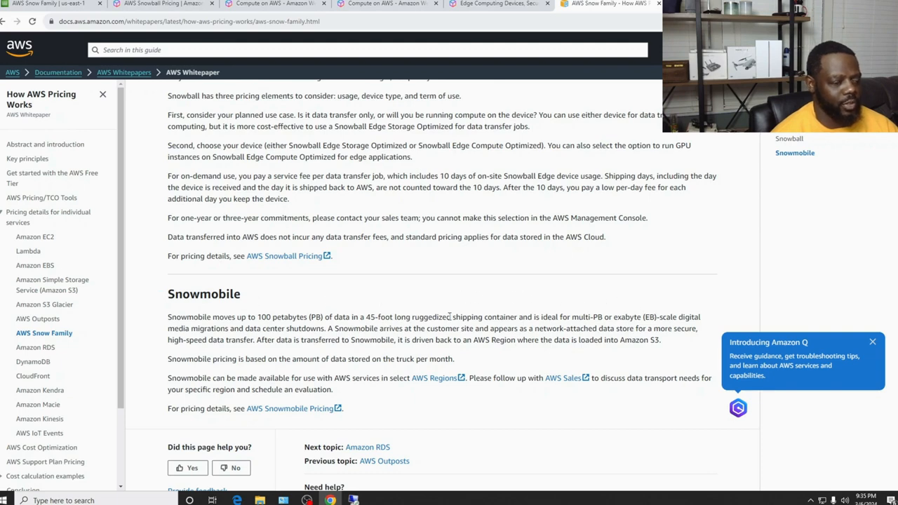
{"action": "scroll", "coordinate": [450, 318], "scroll_direction": "down", "scroll_amount": 2}
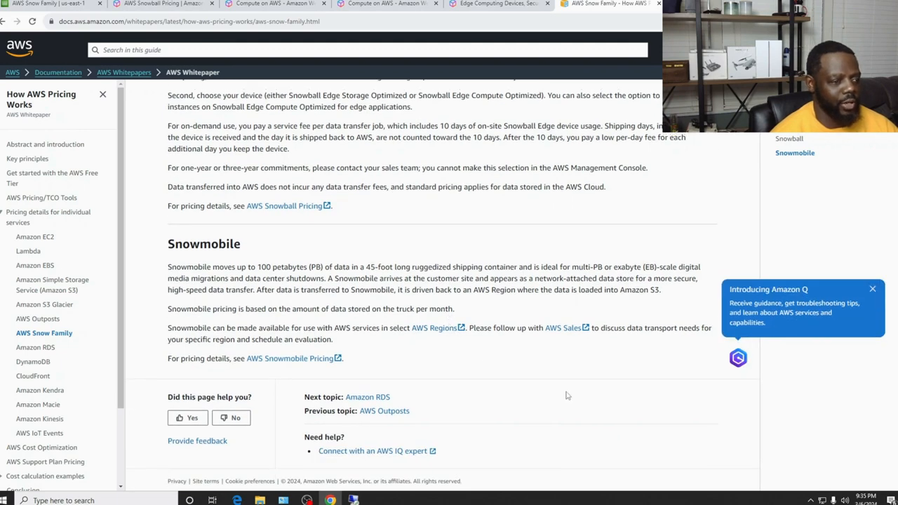
{"action": "scroll", "coordinate": [568, 396], "scroll_direction": "up", "scroll_amount": 1}
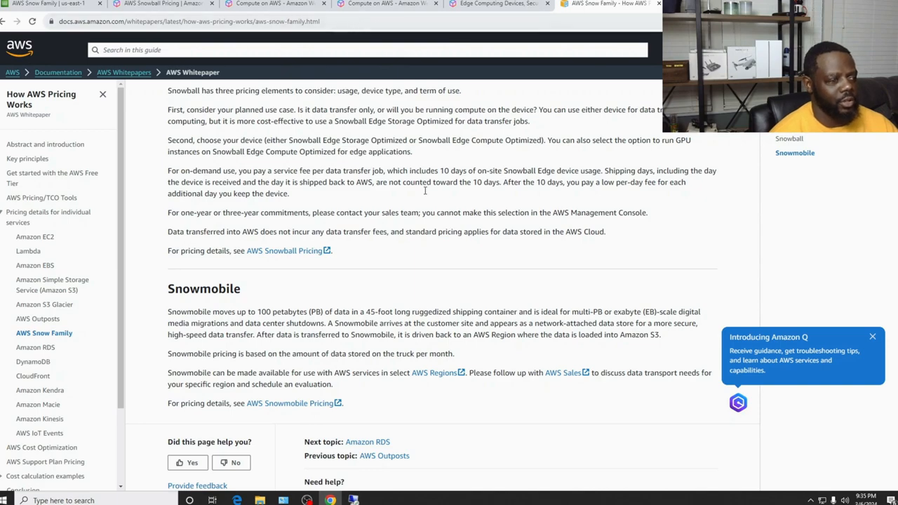
{"action": "scroll", "coordinate": [444, 214], "scroll_direction": "up", "scroll_amount": 1}
{"action": "scroll", "coordinate": [443, 213], "scroll_direction": "up", "scroll_amount": 2}
Scroll through the AWS Snowball Pricing details, then return to the job creation form
{"action": "left_click", "coordinate": [163, 3]}
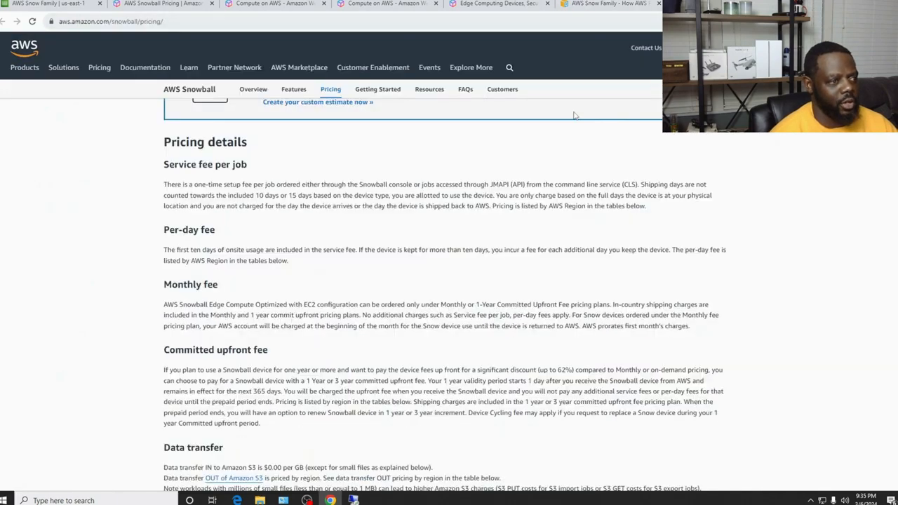
{"action": "scroll", "coordinate": [397, 226], "scroll_direction": "up", "scroll_amount": 5}
{"action": "scroll", "coordinate": [471, 243], "scroll_direction": "down", "scroll_amount": 15}
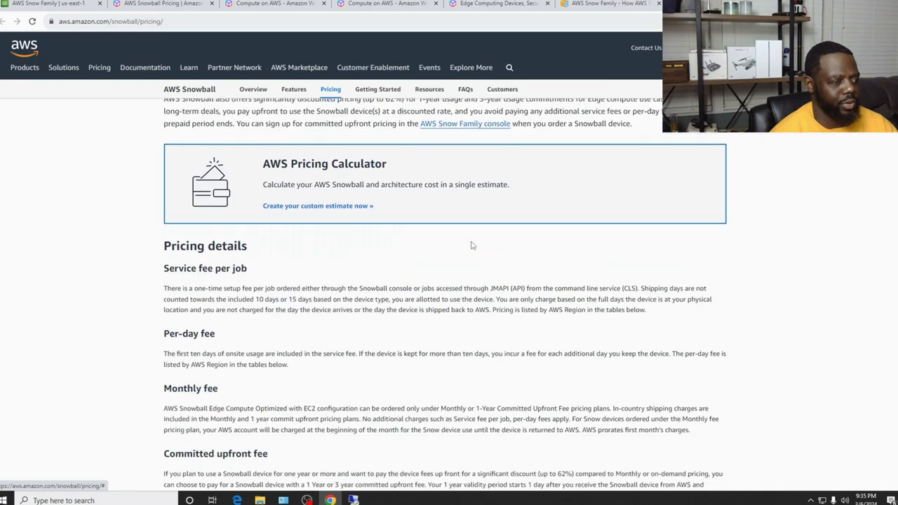
{"action": "scroll", "coordinate": [447, 247], "scroll_direction": "down", "scroll_amount": 2}
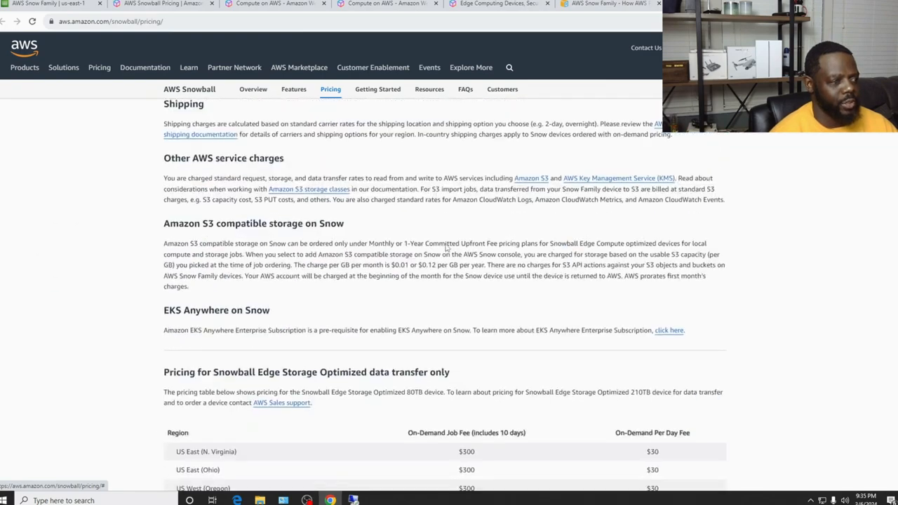
{"action": "scroll", "coordinate": [446, 244], "scroll_direction": "up", "scroll_amount": 4}
{"action": "scroll", "coordinate": [446, 243], "scroll_direction": "up", "scroll_amount": 10}
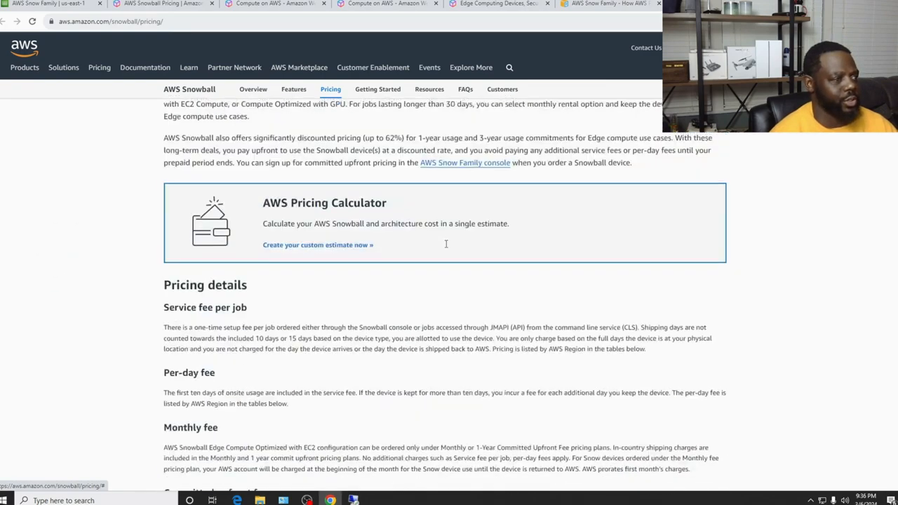
{"action": "left_click", "coordinate": [48, 5]}
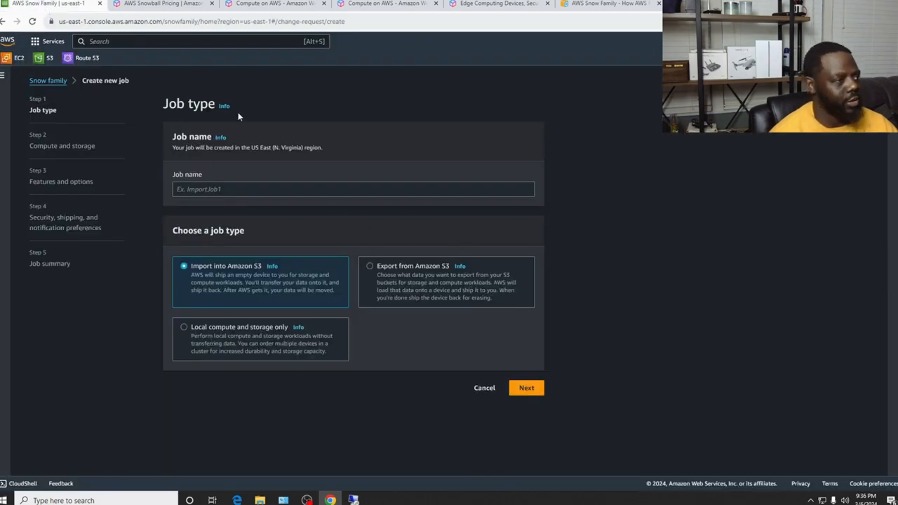
Duplicate the Snow Family console tab and go to the console Home page
{"action": "right_click", "coordinate": [67, 6]}
{"action": "left_click", "coordinate": [119, 66]}
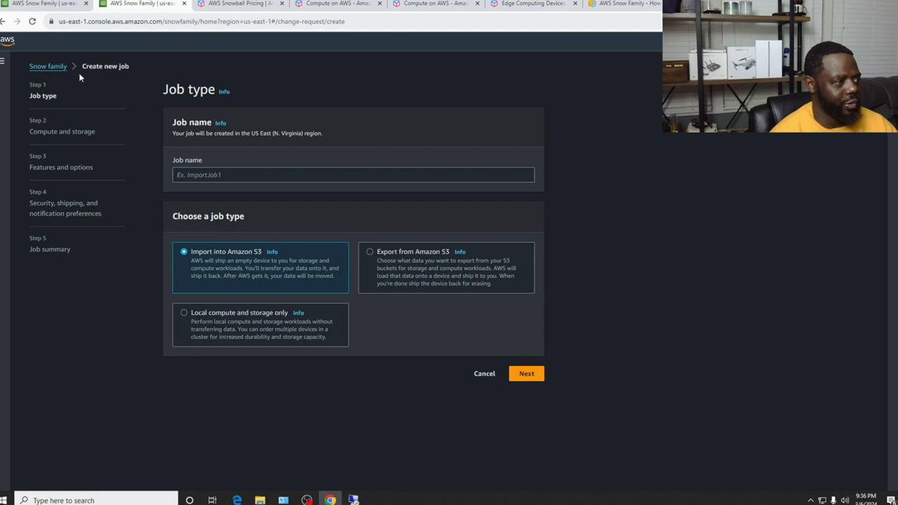
{"action": "left_click", "coordinate": [2, 61]}
{"action": "left_click", "coordinate": [19, 99]}
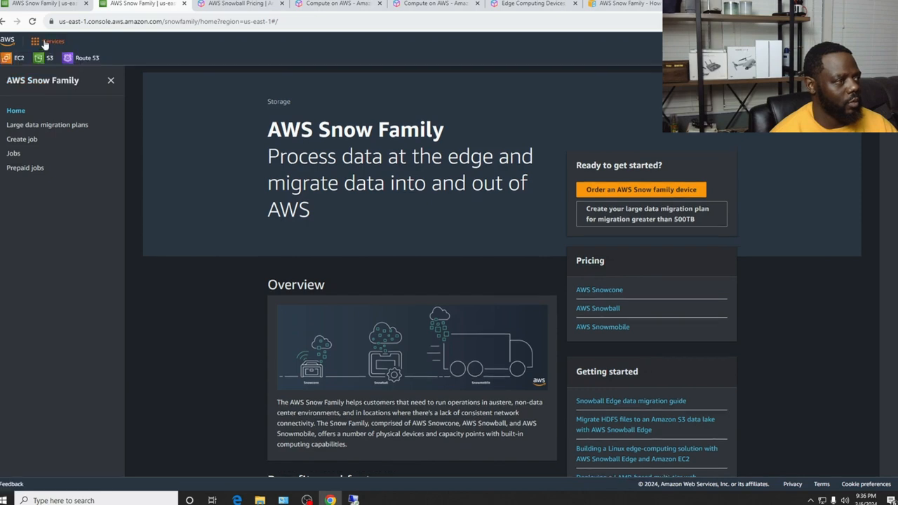
Search 'snowball', open AWS Snow Family and scroll its overview and features
{"action": "left_click", "coordinate": [121, 42]}
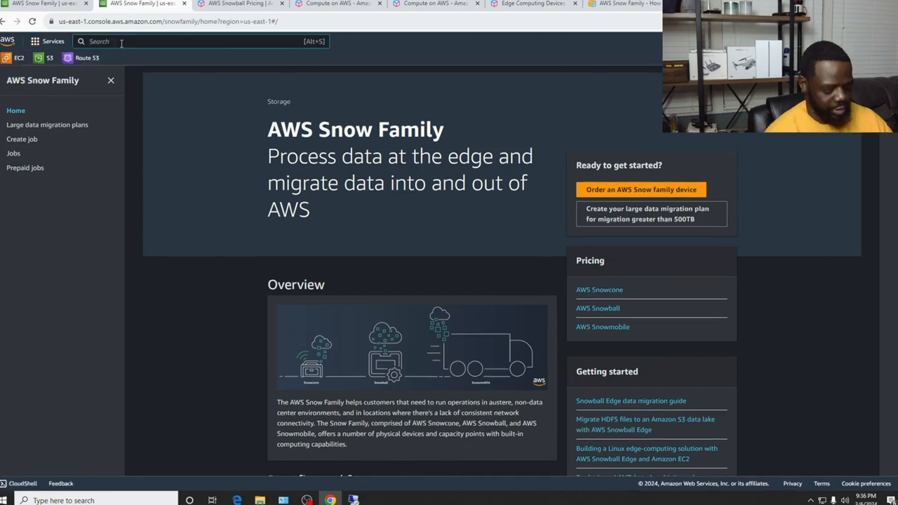
{"action": "type", "text": "sn"}
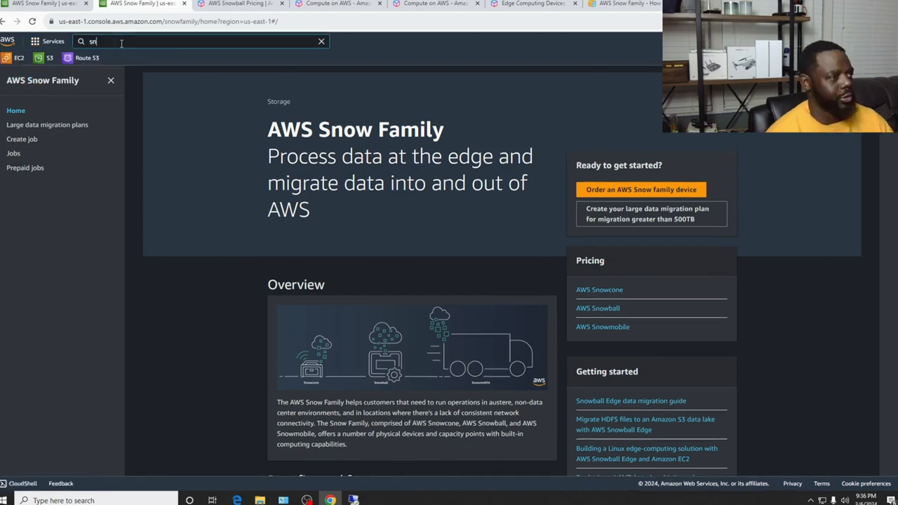
{"action": "type", "text": "ow"}
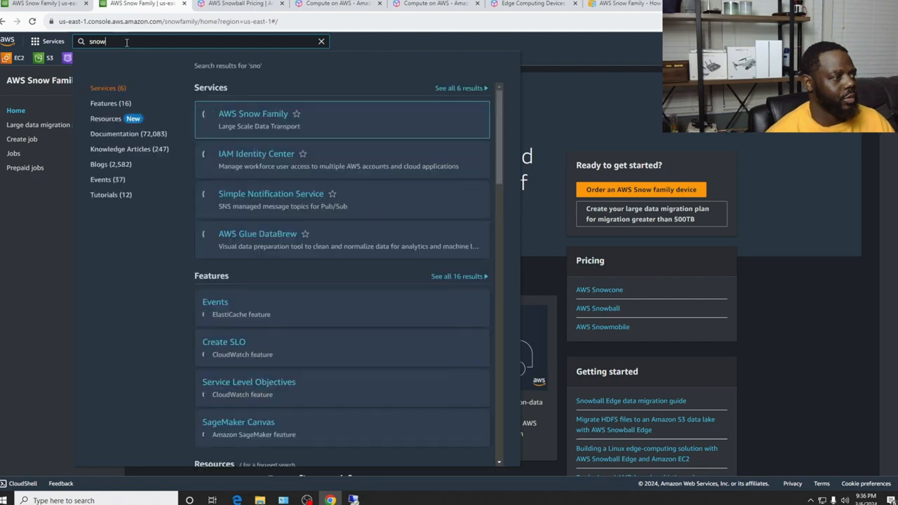
{"action": "type", "text": "ball"}
{"action": "left_click", "coordinate": [257, 113]}
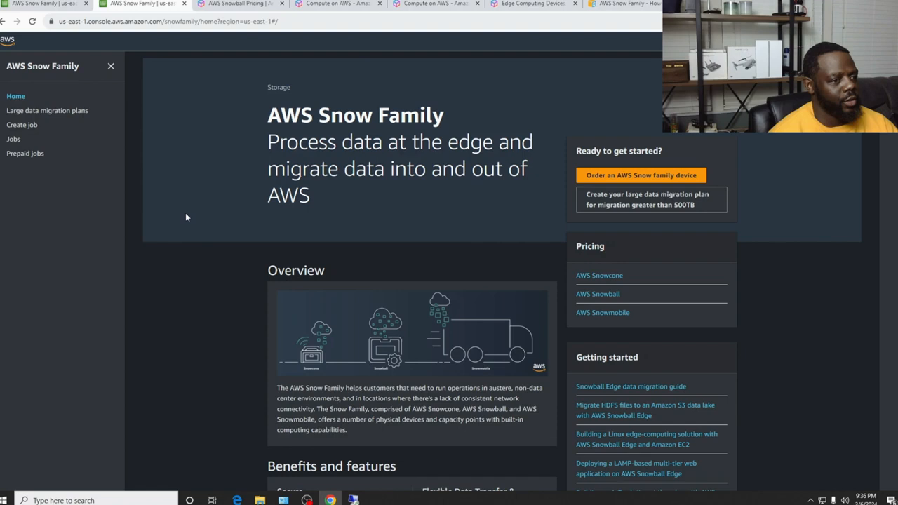
{"action": "scroll", "coordinate": [429, 291], "scroll_direction": "down", "scroll_amount": 3}
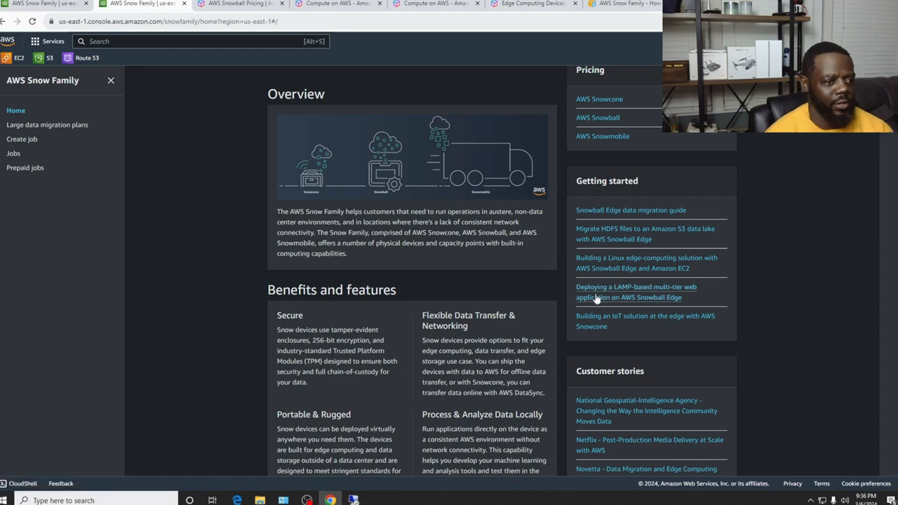
{"action": "scroll", "coordinate": [402, 297], "scroll_direction": "down", "scroll_amount": 4}
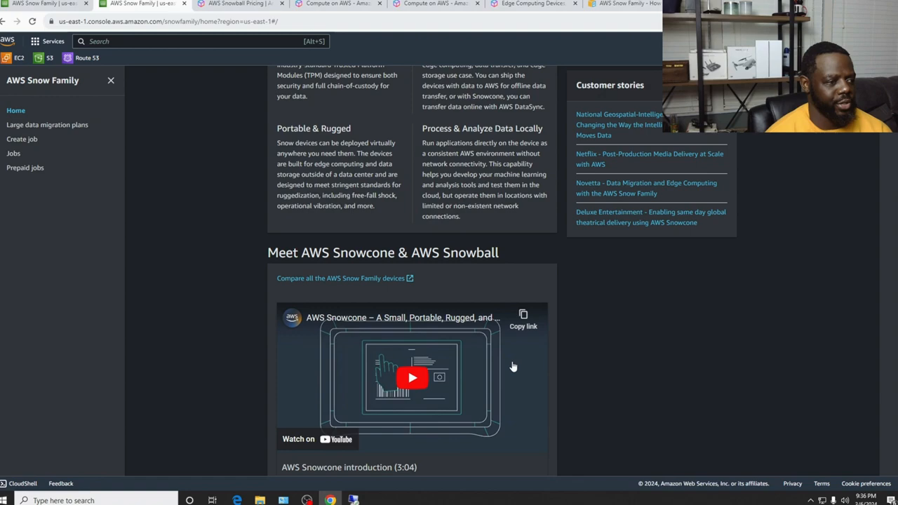
{"action": "scroll", "coordinate": [513, 367], "scroll_direction": "up", "scroll_amount": 3}
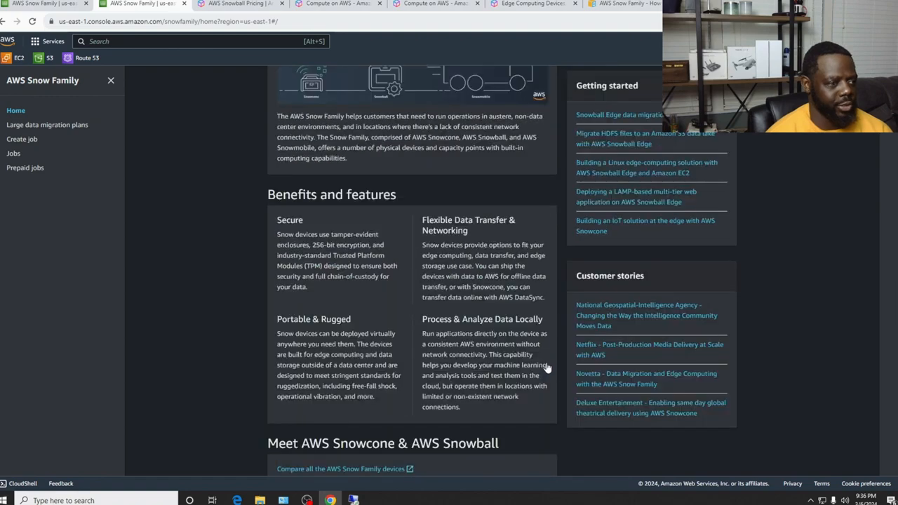
{"action": "scroll", "coordinate": [546, 368], "scroll_direction": "up", "scroll_amount": 4}
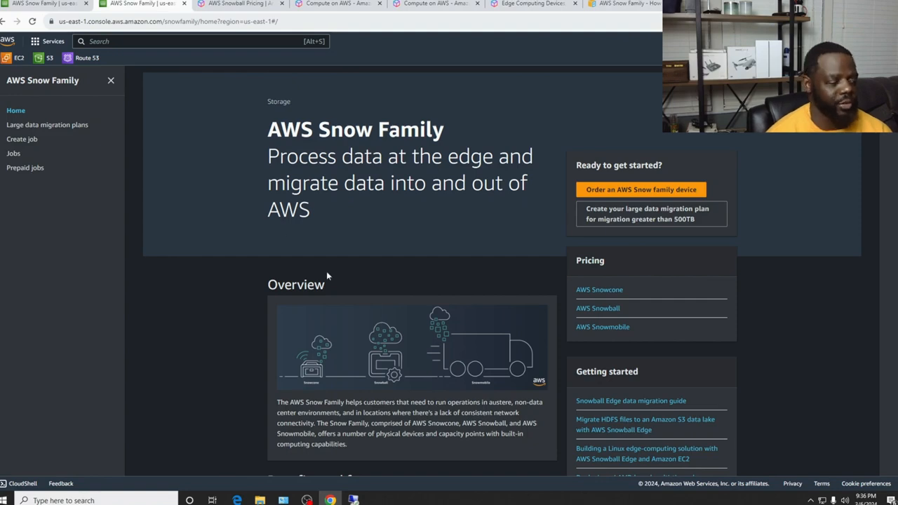
{"action": "scroll", "coordinate": [322, 273], "scroll_direction": "down", "scroll_amount": 2}
{"action": "scroll", "coordinate": [223, 199], "scroll_direction": "up", "scroll_amount": 2}
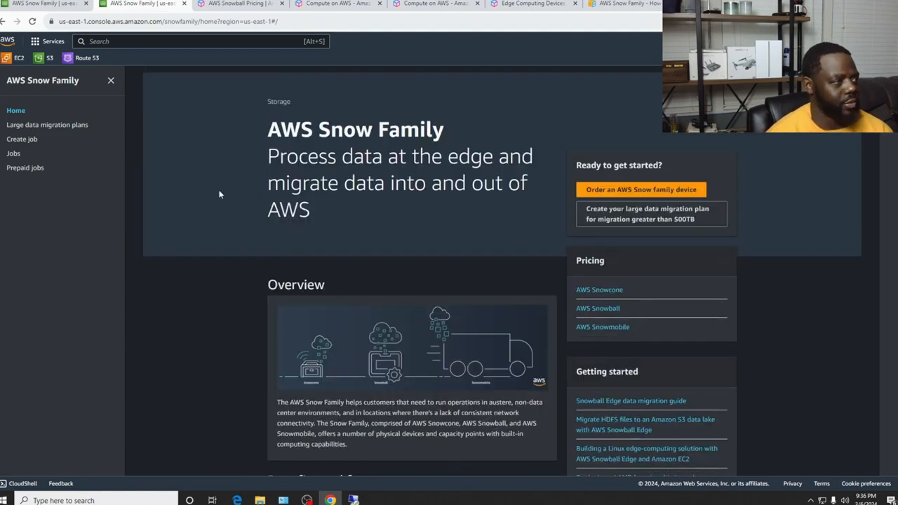
Start a new Import into Amazon S3 job named 'KP Data Migration Job'
{"action": "left_click", "coordinate": [22, 140]}
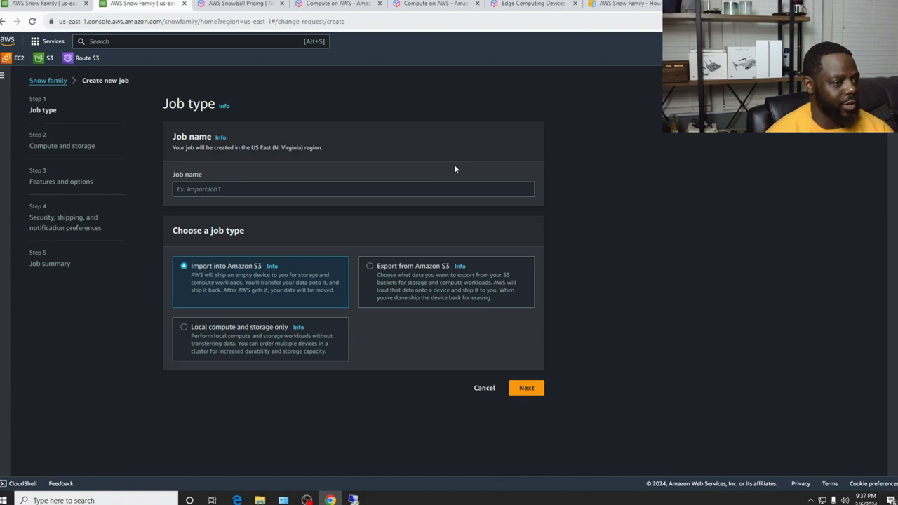
{"action": "left_click", "coordinate": [221, 189]}
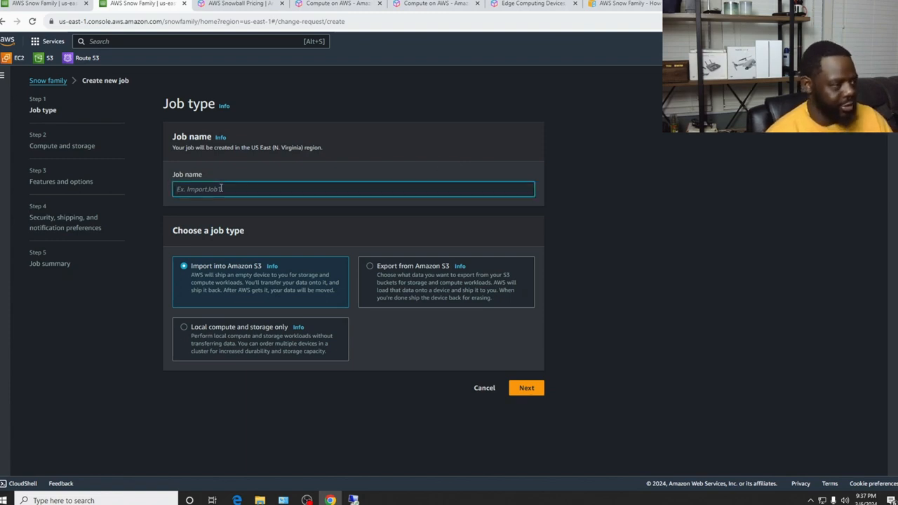
{"action": "type", "text": "Kp Da"}
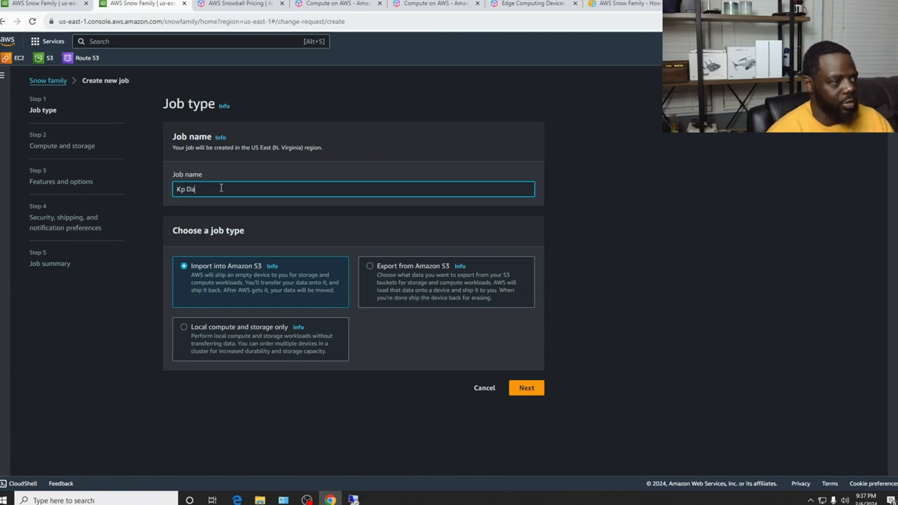
{"action": "type", "text": "P Data "}
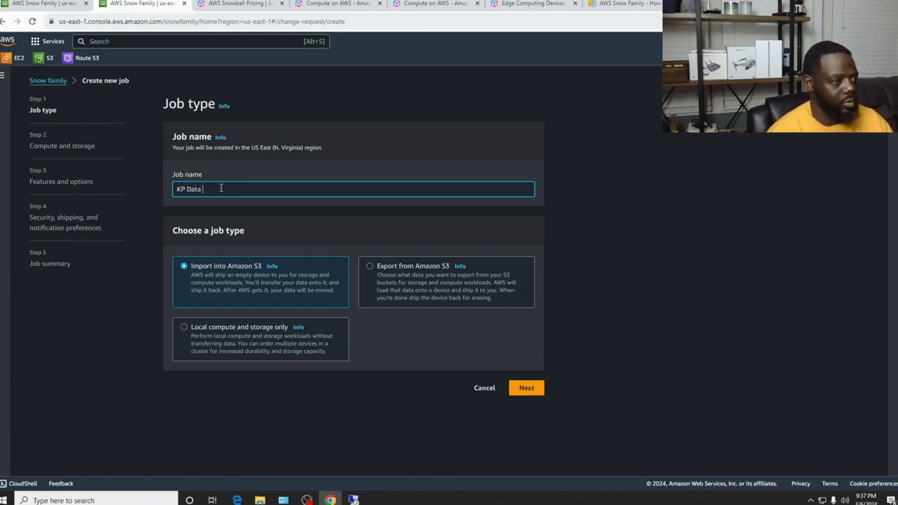
{"action": "type", "text": "Migration"}
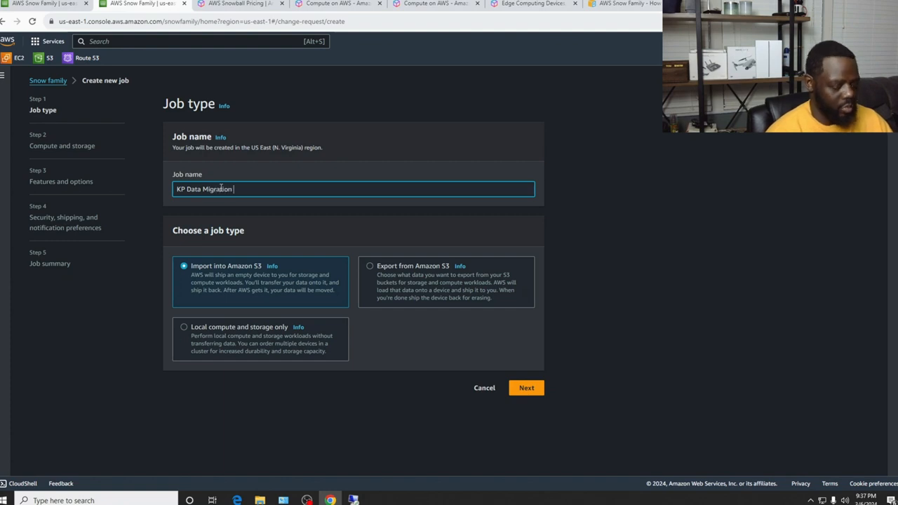
{"action": "type", "text": " Job"}
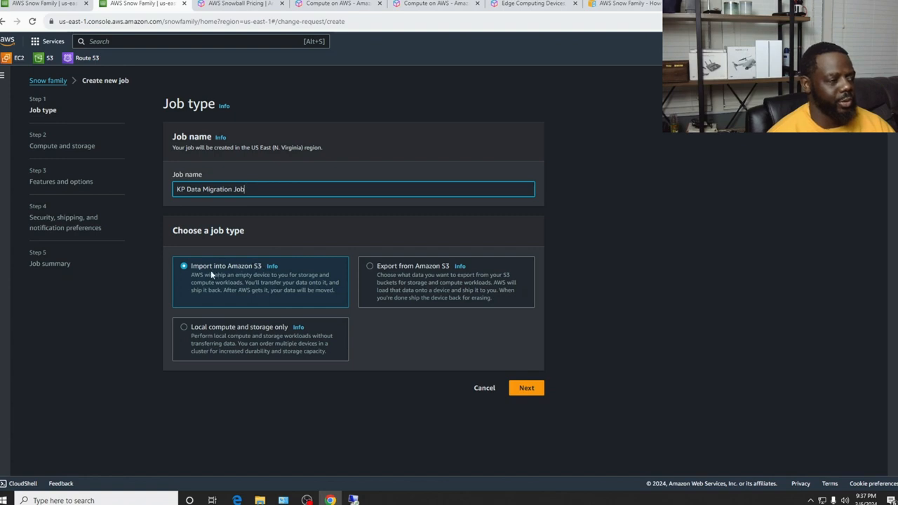
Advance to Compute and storage and review the Snow devices table with Snowcone selected
{"action": "left_click", "coordinate": [528, 389]}
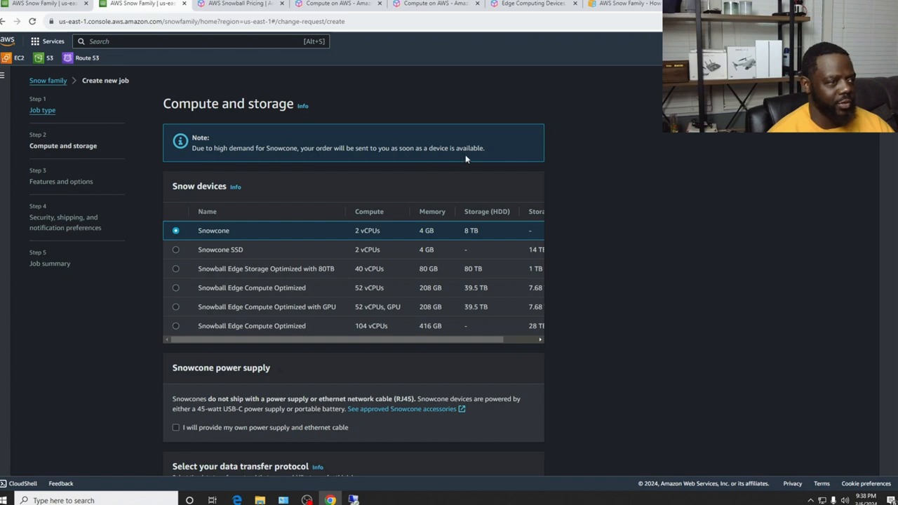
{"action": "mouse_move", "coordinate": [360, 339]}
{"action": "left_mouse_down"}
{"action": "mouse_move", "coordinate": [402, 340]}
{"action": "mouse_move", "coordinate": [359, 339]}
{"action": "left_mouse_up"}
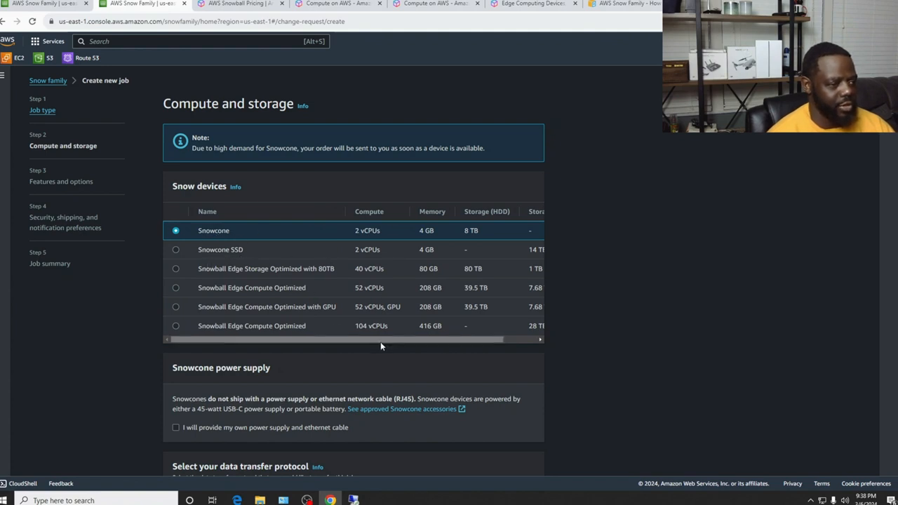
{"action": "scroll", "coordinate": [239, 276], "scroll_direction": "down", "scroll_amount": 1}
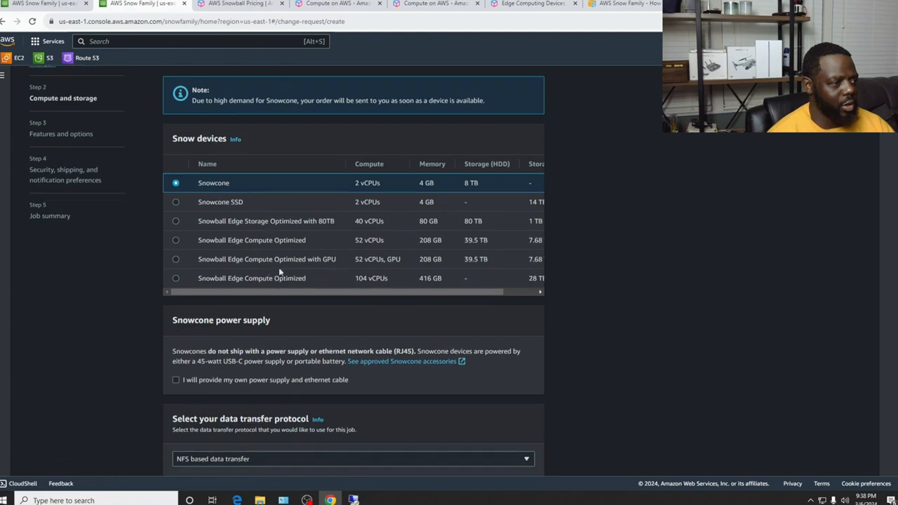
{"action": "scroll", "coordinate": [335, 259], "scroll_direction": "down", "scroll_amount": 1}
{"action": "scroll", "coordinate": [307, 260], "scroll_direction": "up", "scroll_amount": 2}
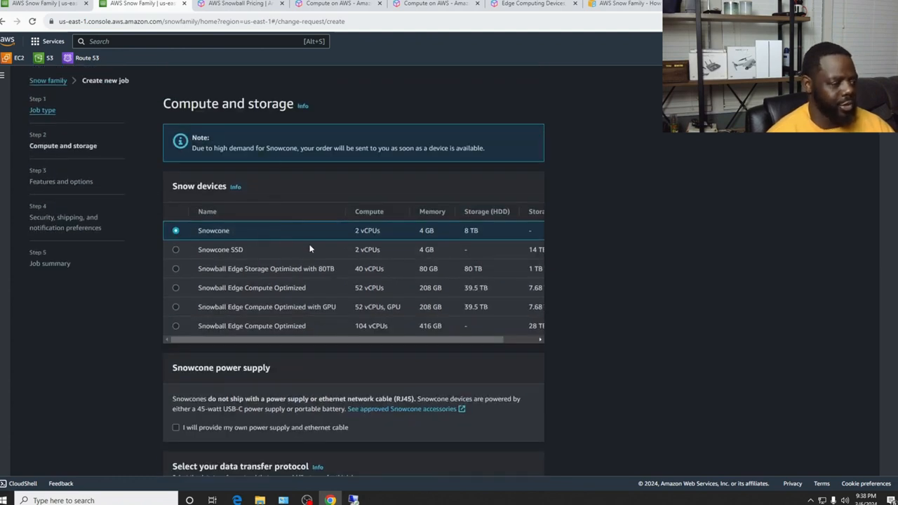
{"action": "scroll", "coordinate": [311, 249], "scroll_direction": "down", "scroll_amount": 3}
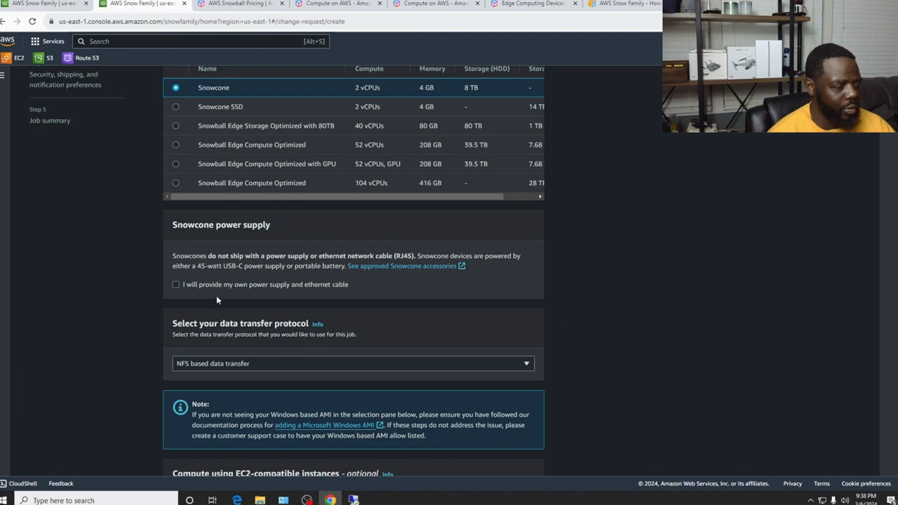
Choose to provide your own power supply and cable, keeping NFS based data transfer
{"action": "left_click", "coordinate": [176, 285]}
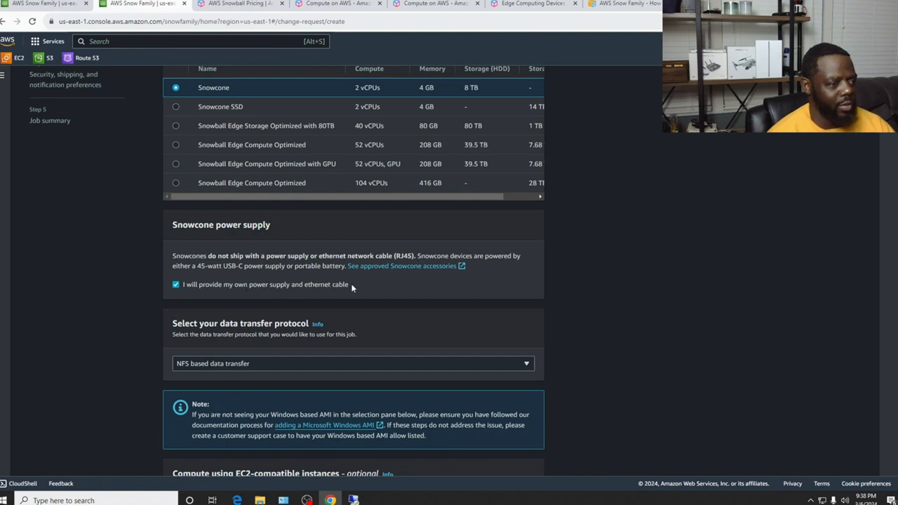
{"action": "scroll", "coordinate": [362, 288], "scroll_direction": "down", "scroll_amount": 2}
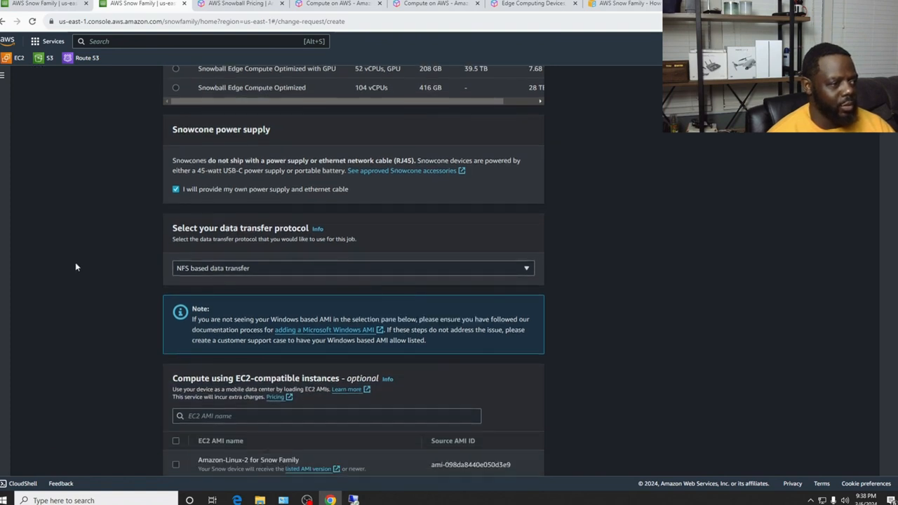
{"action": "left_click", "coordinate": [217, 269]}
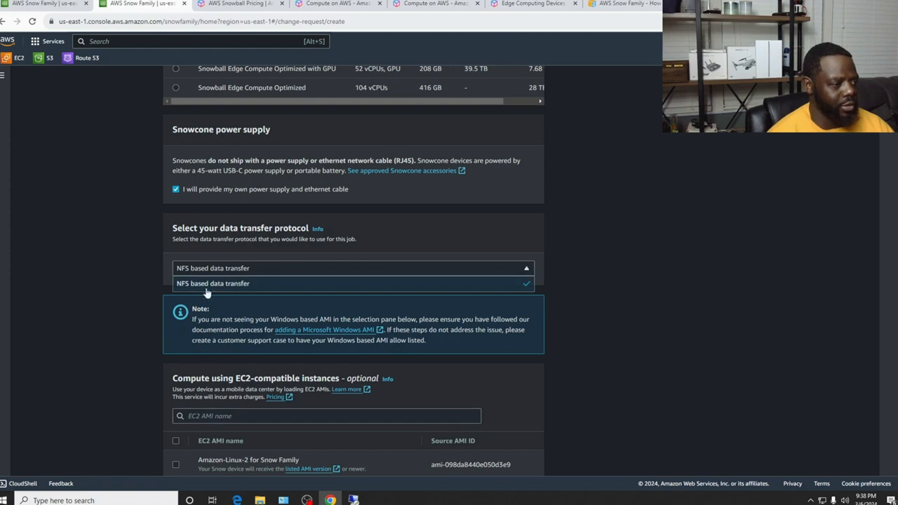
{"action": "left_click", "coordinate": [205, 285]}
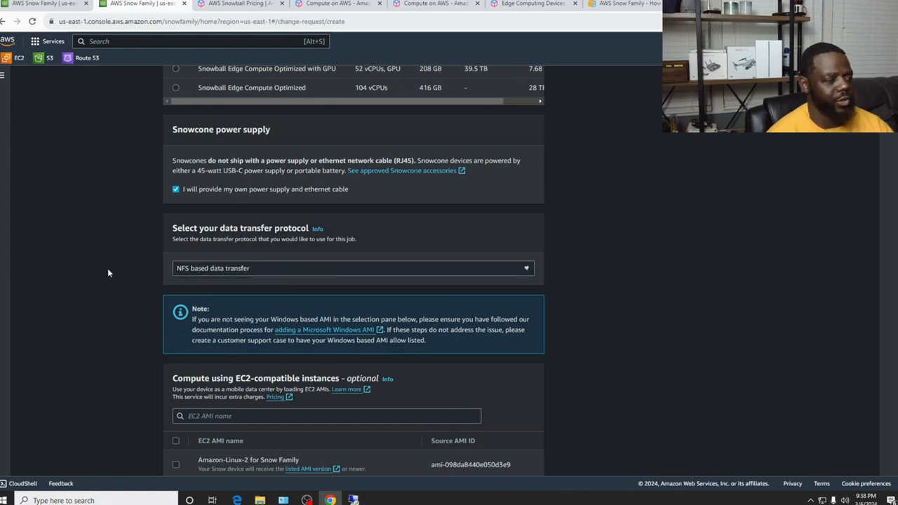
{"action": "scroll", "coordinate": [107, 270], "scroll_direction": "down", "scroll_amount": 2}
{"action": "scroll", "coordinate": [109, 270], "scroll_direction": "down", "scroll_amount": 1}
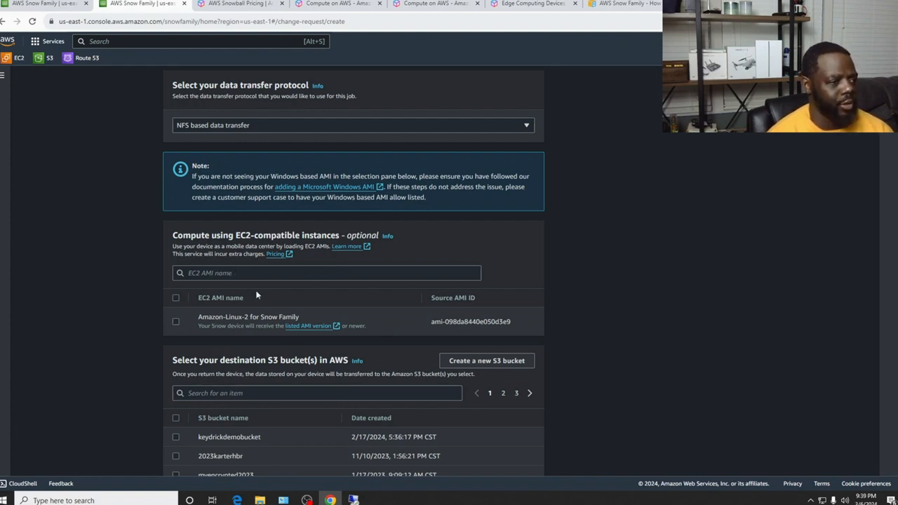
Include the Amazon-Linux-2 AMI and select keydrickdemobucket as the import destination
{"action": "left_click", "coordinate": [177, 321]}
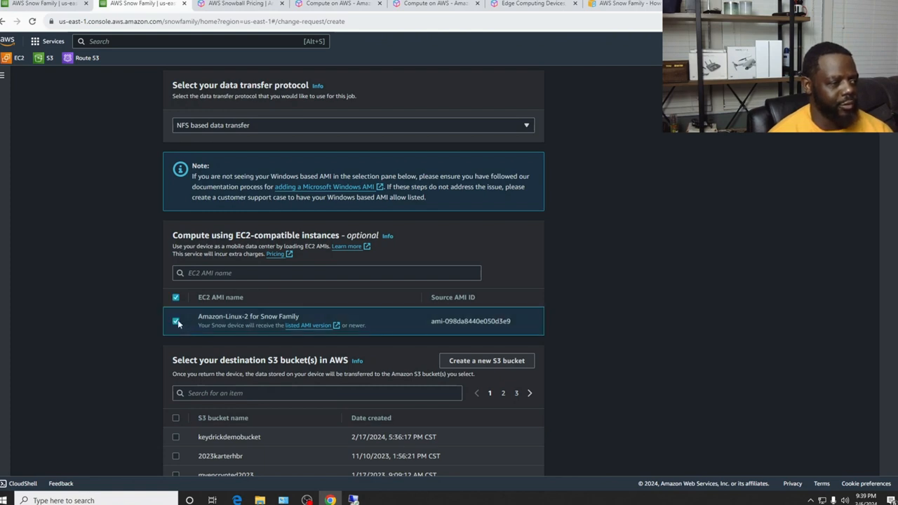
{"action": "scroll", "coordinate": [345, 287], "scroll_direction": "up", "scroll_amount": 3}
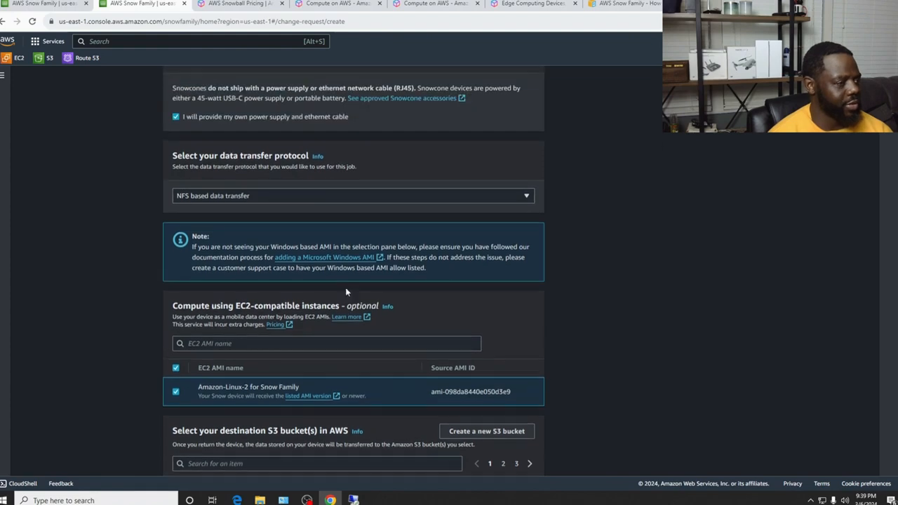
{"action": "scroll", "coordinate": [394, 288], "scroll_direction": "down", "scroll_amount": 4}
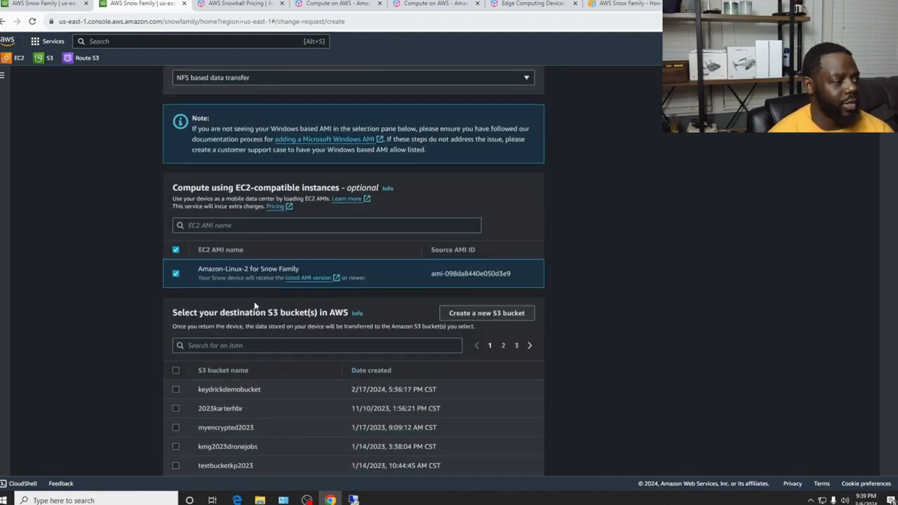
{"action": "scroll", "coordinate": [254, 305], "scroll_direction": "down", "scroll_amount": 1}
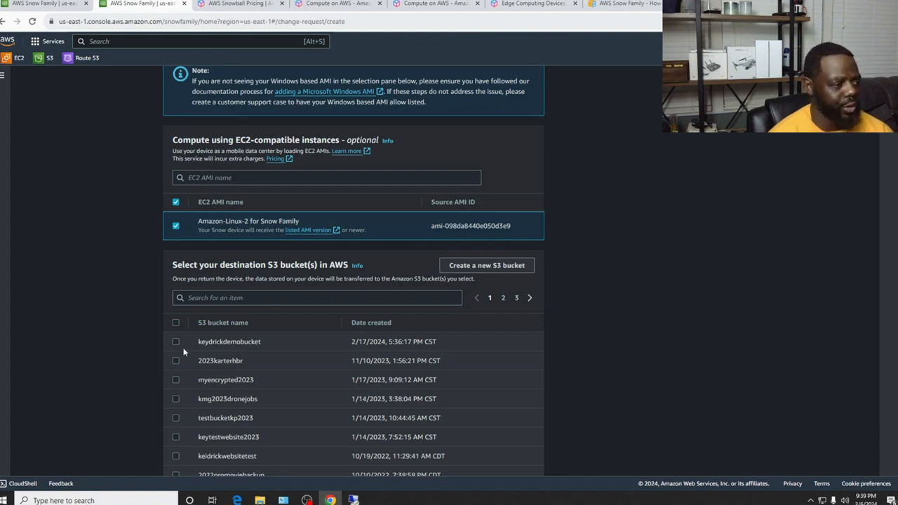
{"action": "scroll", "coordinate": [183, 337], "scroll_direction": "down", "scroll_amount": 1}
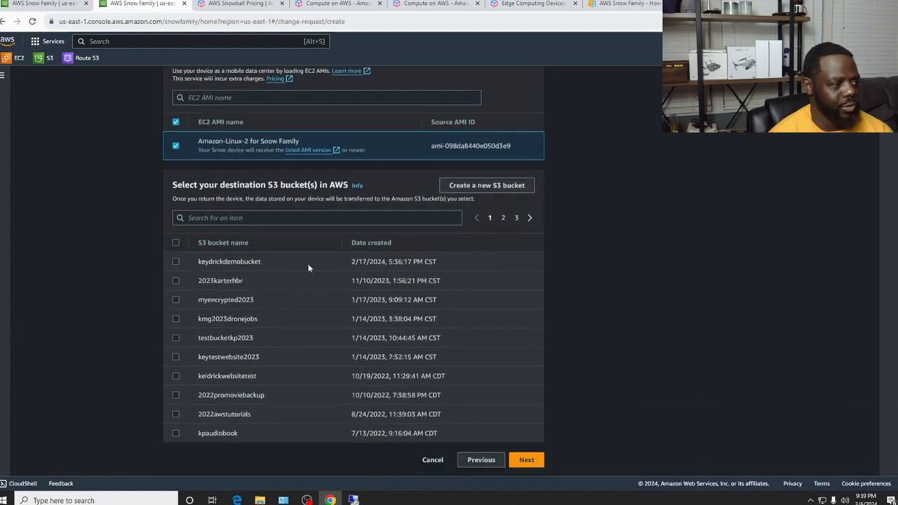
{"action": "left_click", "coordinate": [184, 263]}
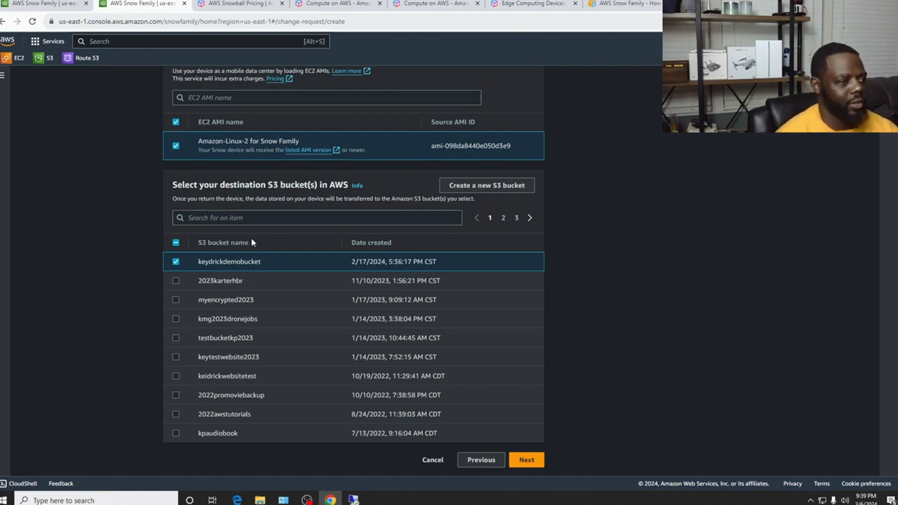
At Features and options, enable remote management with OpsHub or Snowball Client, keeping Snowcone wireless on
{"action": "left_click", "coordinate": [528, 464]}
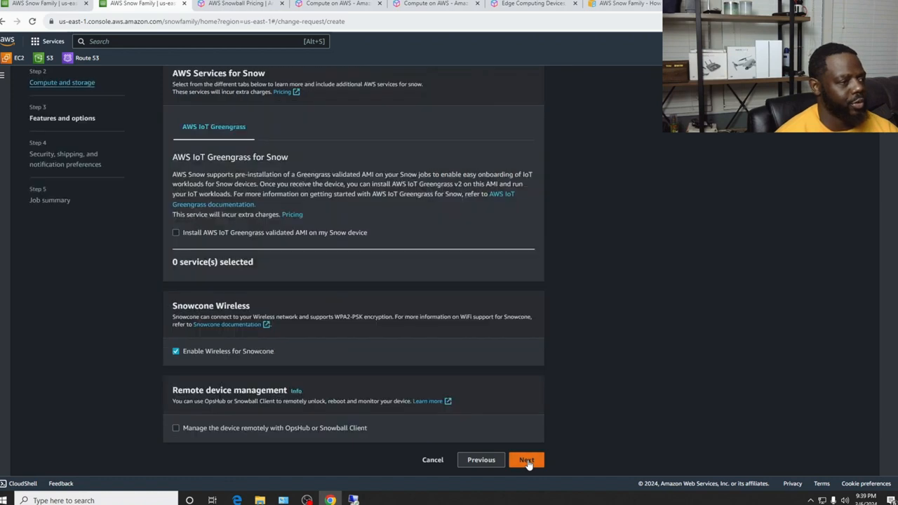
{"action": "scroll", "coordinate": [410, 307], "scroll_direction": "up", "scroll_amount": 1}
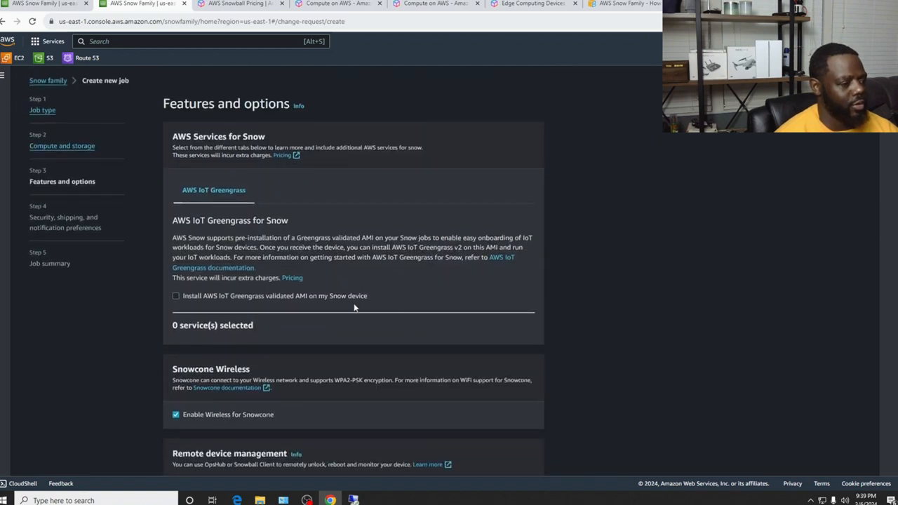
{"action": "scroll", "coordinate": [354, 303], "scroll_direction": "down", "scroll_amount": 1}
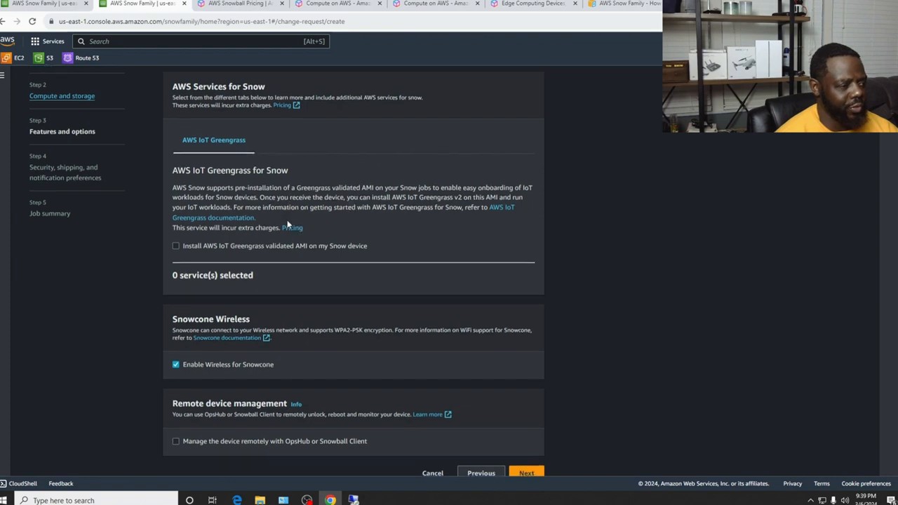
{"action": "scroll", "coordinate": [302, 231], "scroll_direction": "down", "scroll_amount": 1}
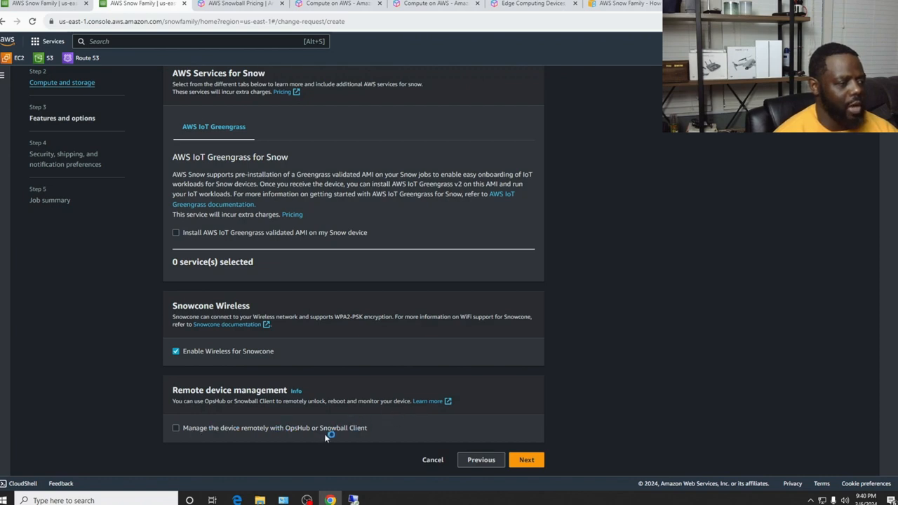
{"action": "left_click", "coordinate": [178, 429]}
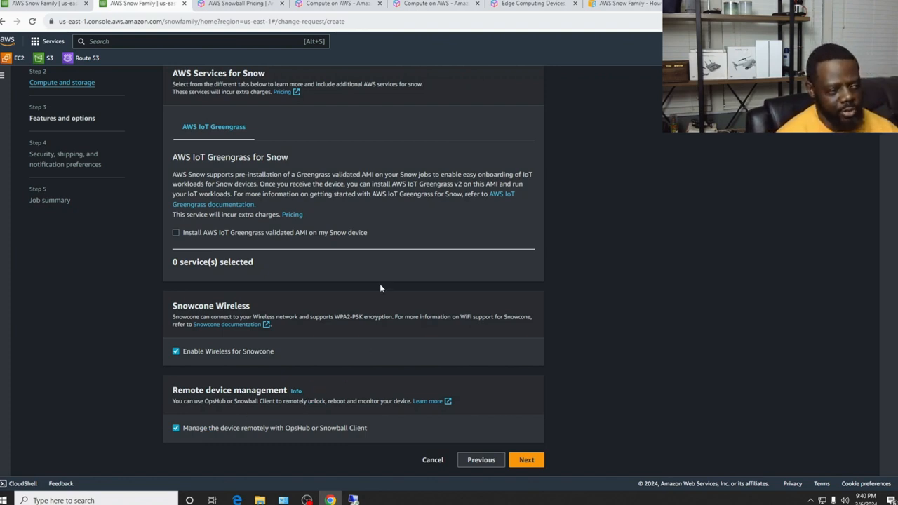
{"action": "scroll", "coordinate": [384, 361], "scroll_direction": "up", "scroll_amount": 2}
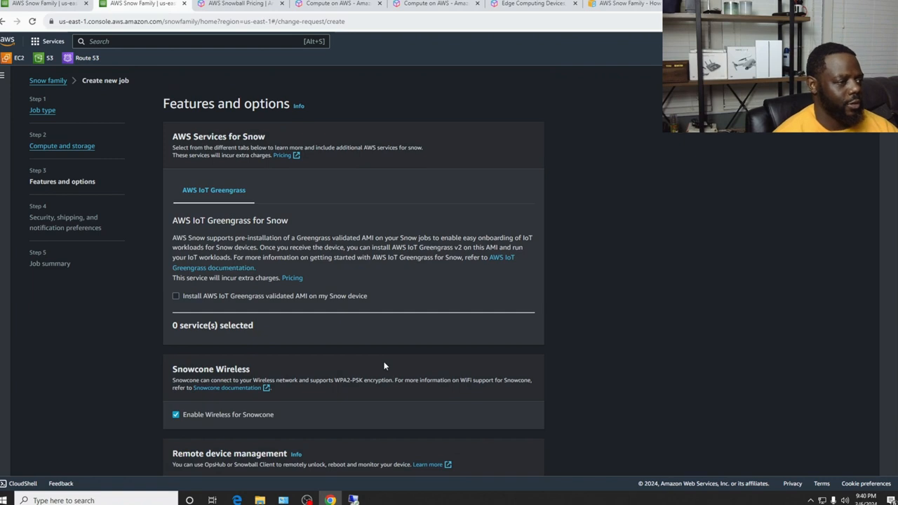
{"action": "scroll", "coordinate": [384, 362], "scroll_direction": "down", "scroll_amount": 2}
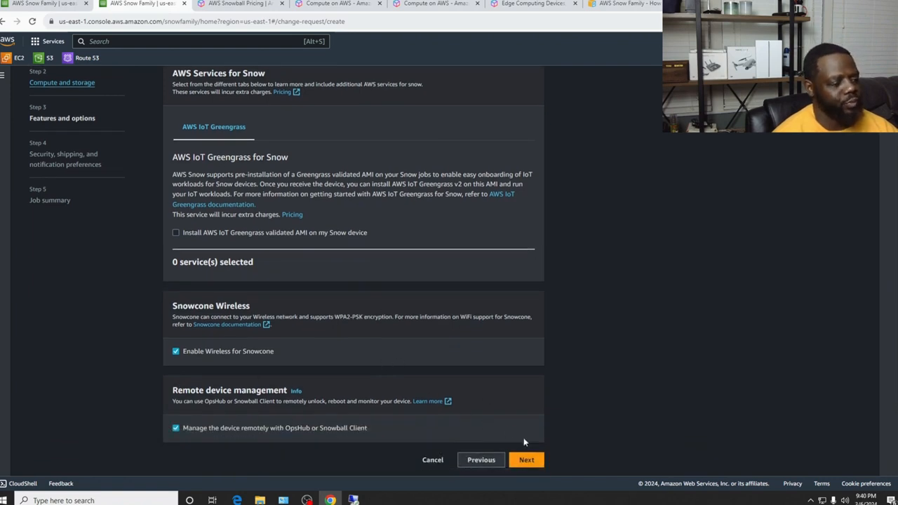
On shipping and notifications, keep the recent address, One-Day Shipping and existing SNS topic, then continue
{"action": "left_click", "coordinate": [528, 460]}
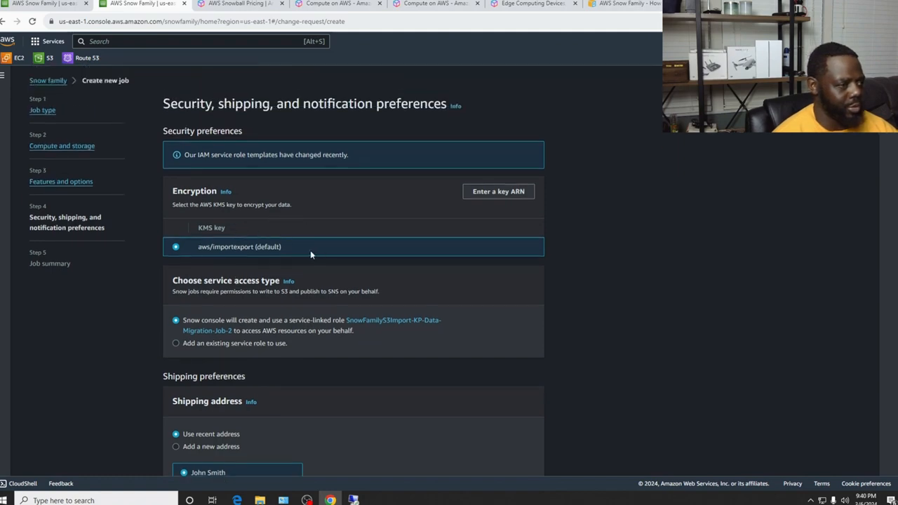
{"action": "scroll", "coordinate": [474, 311], "scroll_direction": "down", "scroll_amount": 1}
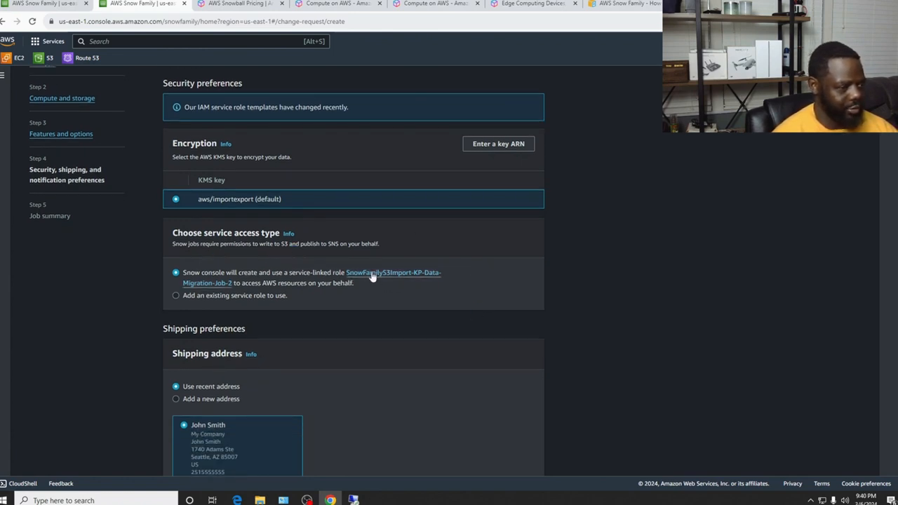
{"action": "scroll", "coordinate": [372, 274], "scroll_direction": "down", "scroll_amount": 2}
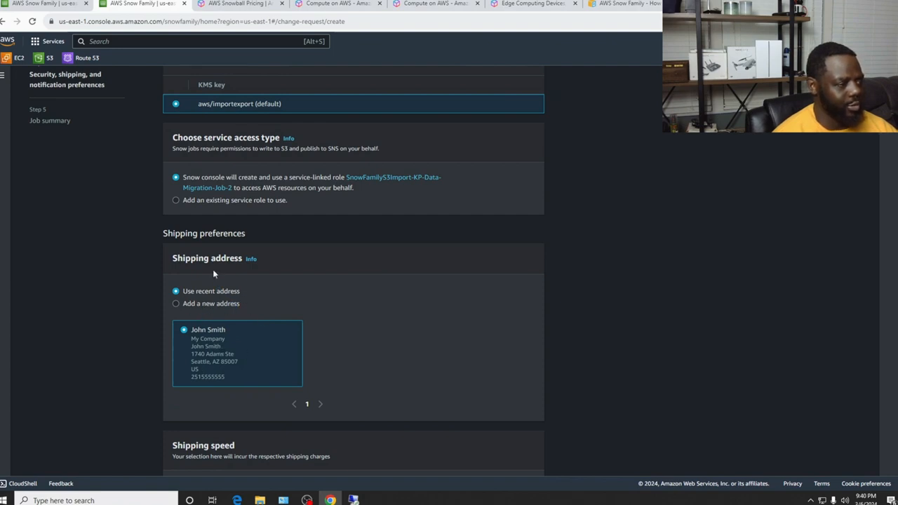
{"action": "scroll", "coordinate": [374, 340], "scroll_direction": "down", "scroll_amount": 2}
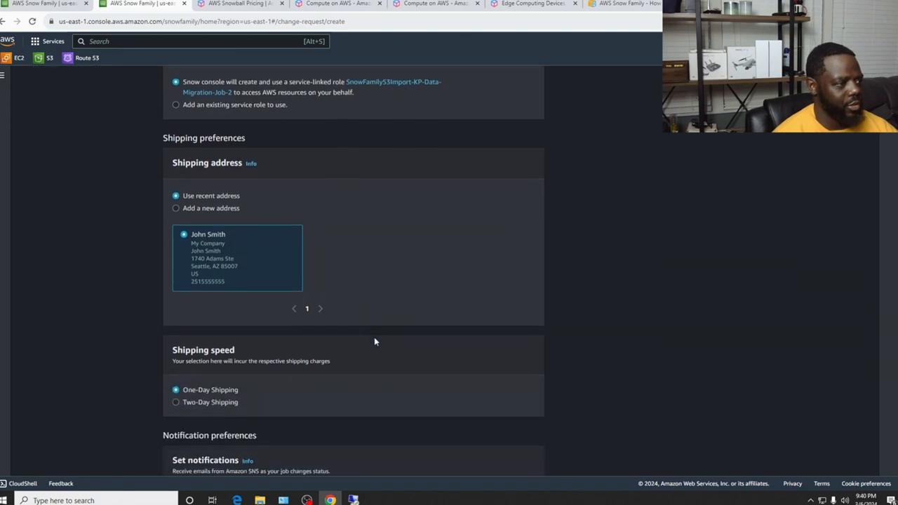
{"action": "left_click", "coordinate": [176, 209]}
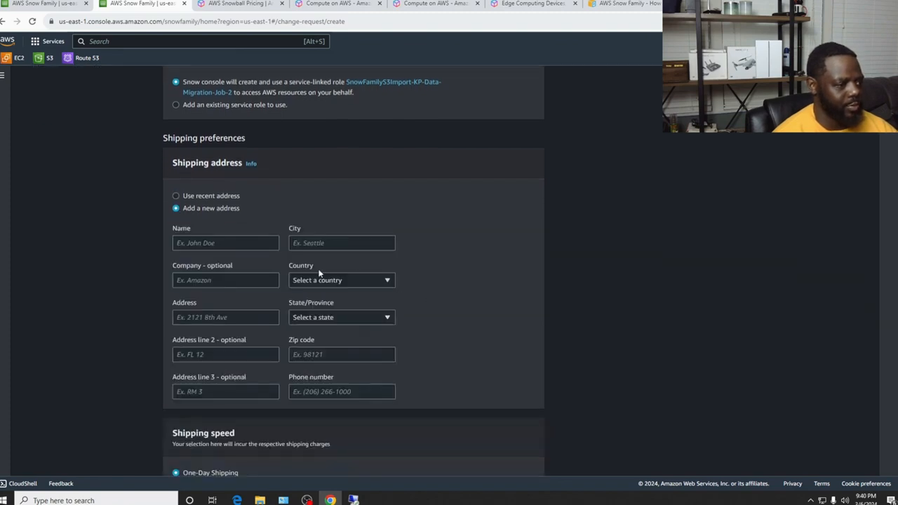
{"action": "left_click", "coordinate": [177, 196]}
{"action": "scroll", "coordinate": [369, 249], "scroll_direction": "down", "scroll_amount": 2}
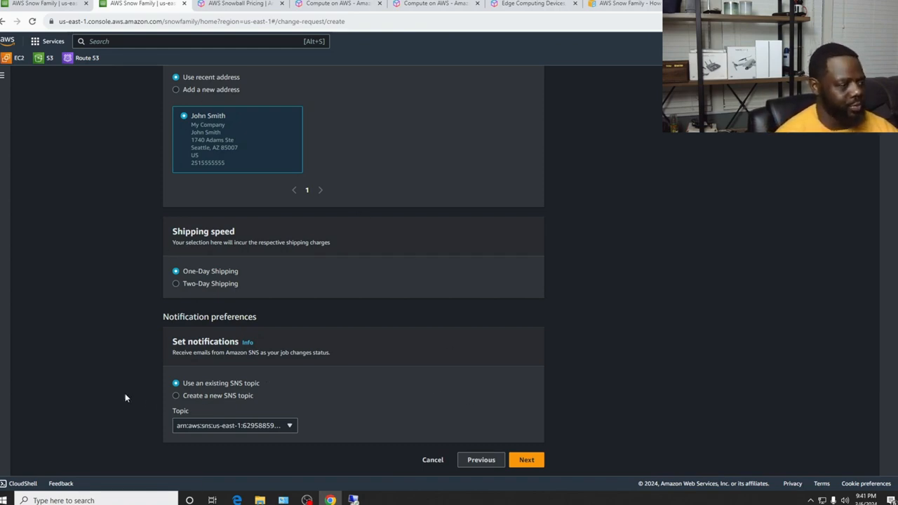
{"action": "left_click", "coordinate": [527, 460]}
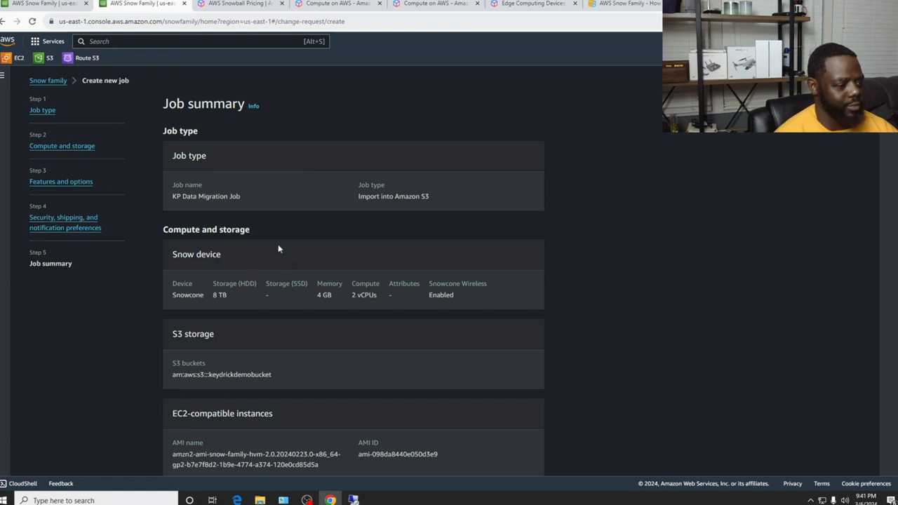
Highlight the job name, Import into Amazon S3 job type and Snow device specifications
{"action": "scroll", "coordinate": [278, 247], "scroll_direction": "down", "scroll_amount": 1}
{"action": "left_click_drag", "start_coordinate": [250, 155], "coordinate": [171, 150]}
{"action": "left_click", "coordinate": [426, 157]}
{"action": "left_click_drag", "start_coordinate": [426, 157], "coordinate": [353, 145]}
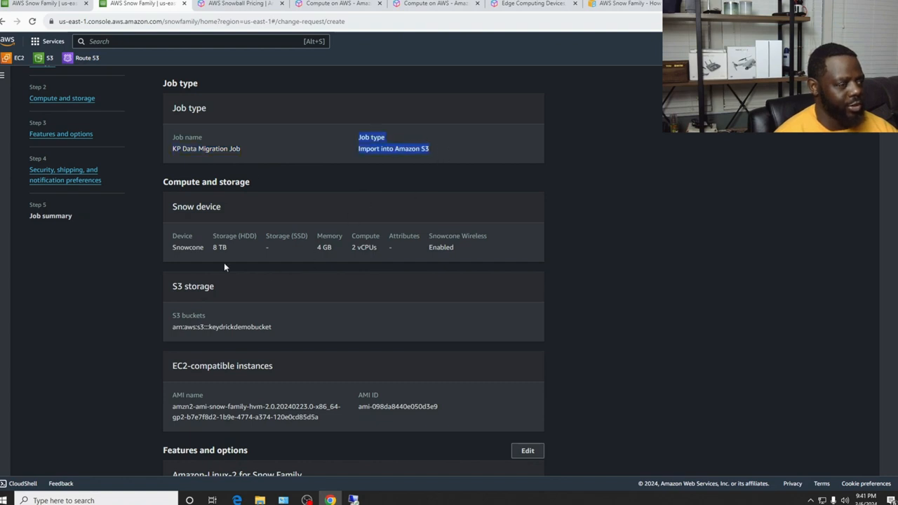
{"action": "left_click_drag", "start_coordinate": [466, 246], "coordinate": [172, 247]}
{"action": "scroll", "coordinate": [333, 346], "scroll_direction": "down", "scroll_amount": 3}
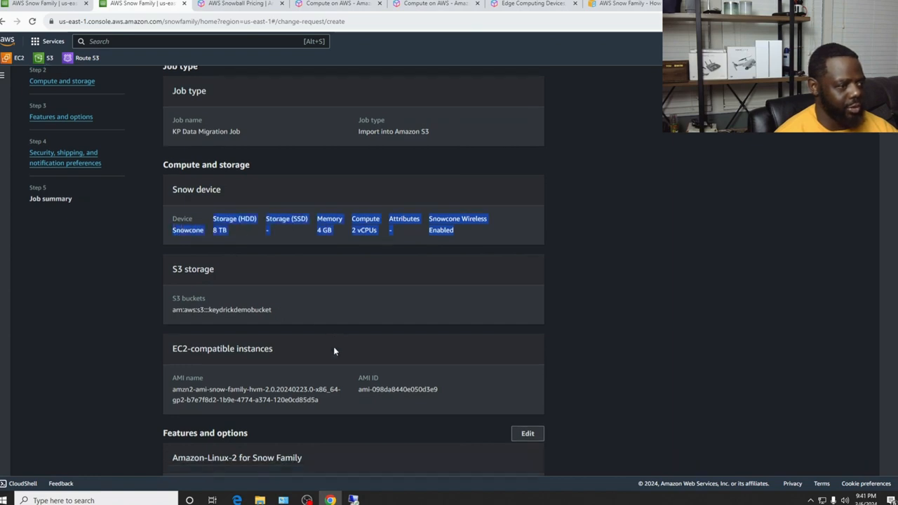
Highlight the S3 bucket, Amazon-Linux-2 AMI name and SnowFamilyS3Import IAM role
{"action": "left_click_drag", "start_coordinate": [292, 241], "coordinate": [174, 224]}
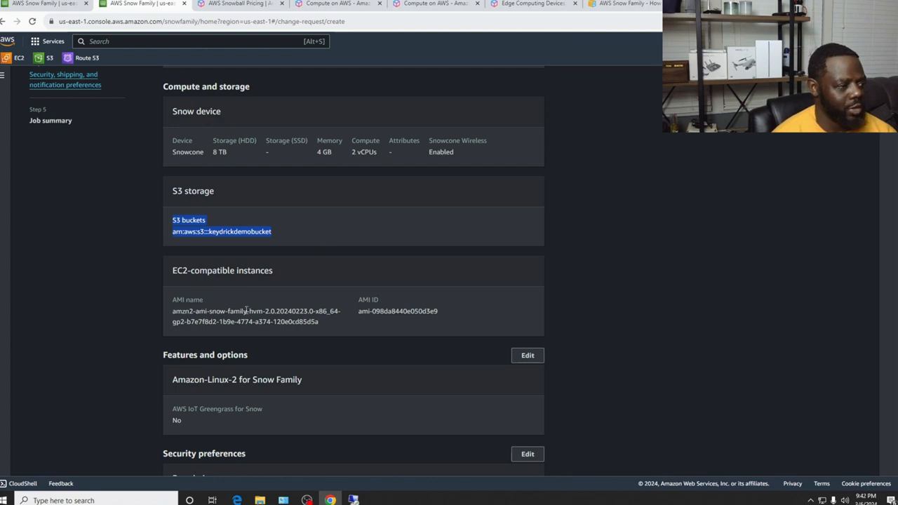
{"action": "left_click_drag", "start_coordinate": [320, 323], "coordinate": [188, 300]}
{"action": "scroll", "coordinate": [292, 310], "scroll_direction": "down", "scroll_amount": 2}
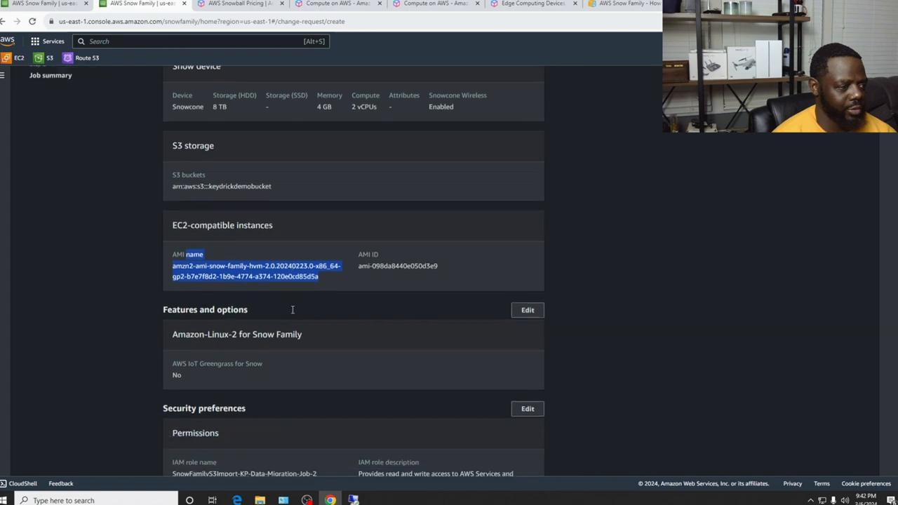
{"action": "scroll", "coordinate": [294, 351], "scroll_direction": "down", "scroll_amount": 1}
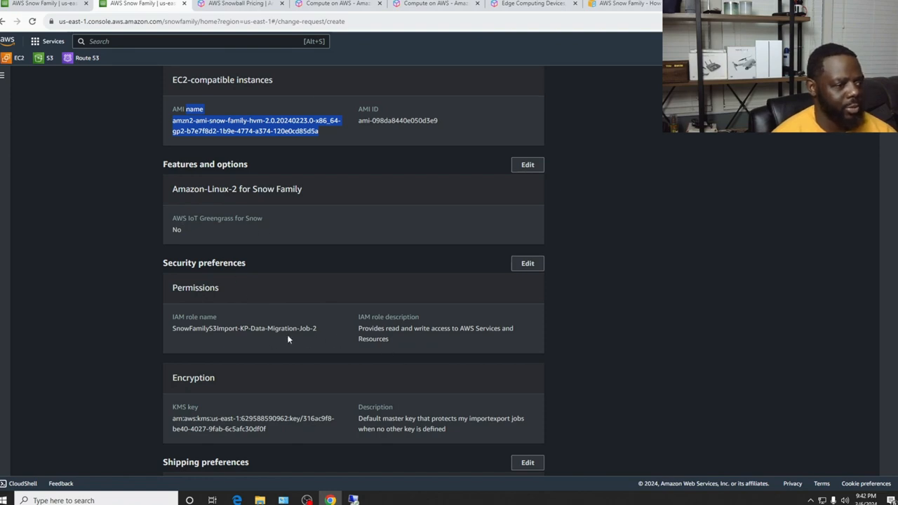
{"action": "left_click_drag", "start_coordinate": [323, 330], "coordinate": [173, 328]}
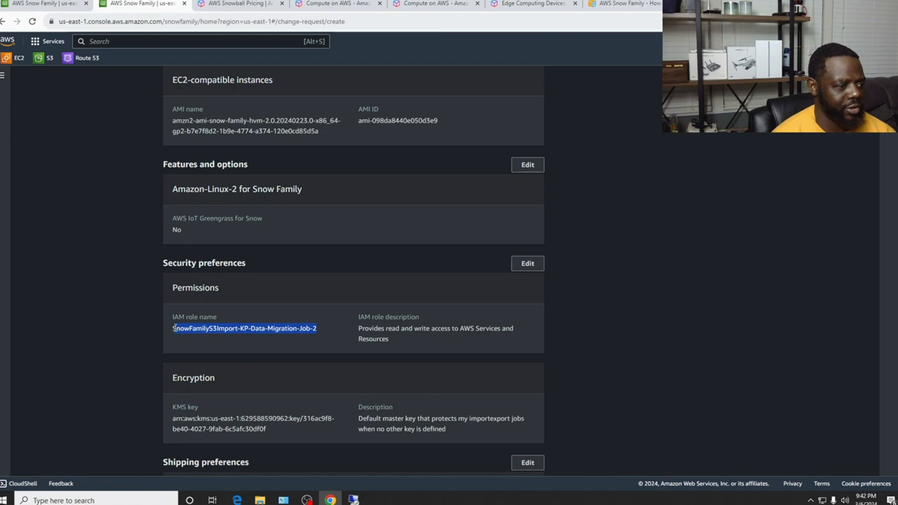
{"action": "left_click", "coordinate": [243, 351]}
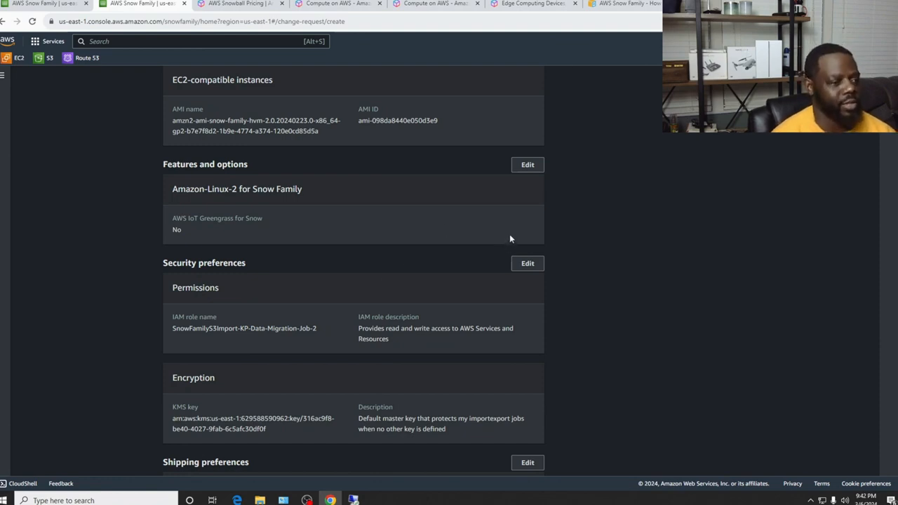
Review the default KMS key, One-Day Shipping and BillingAlarm SNS topic entries
{"action": "scroll", "coordinate": [308, 314], "scroll_direction": "down", "scroll_amount": 2}
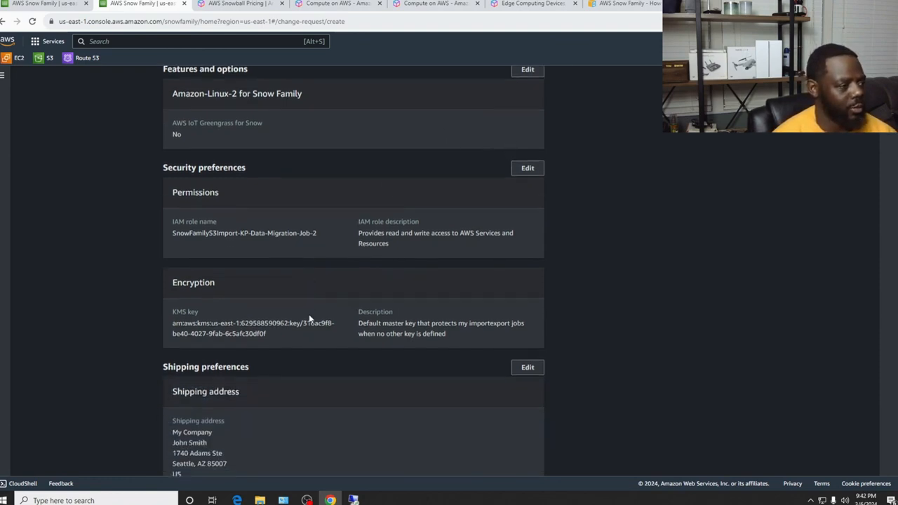
{"action": "scroll", "coordinate": [228, 314], "scroll_direction": "down", "scroll_amount": 2}
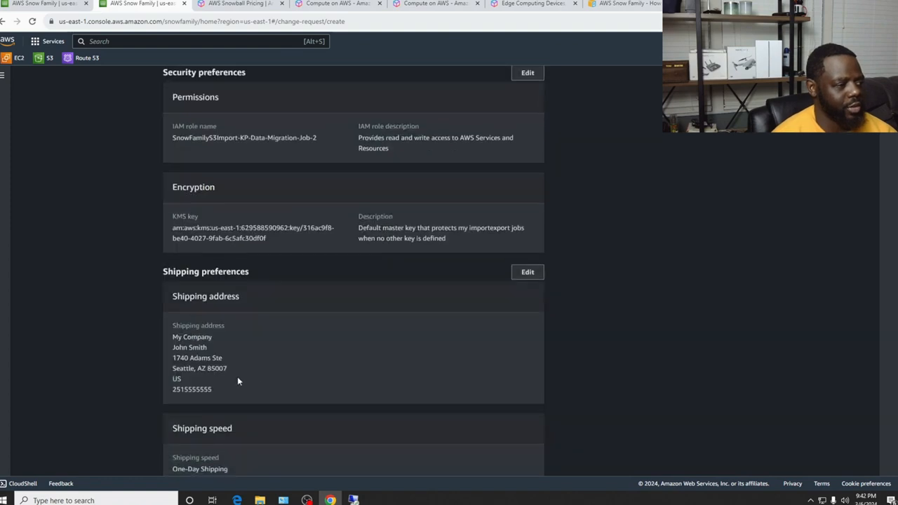
{"action": "left_click_drag", "start_coordinate": [236, 398], "coordinate": [181, 325]}
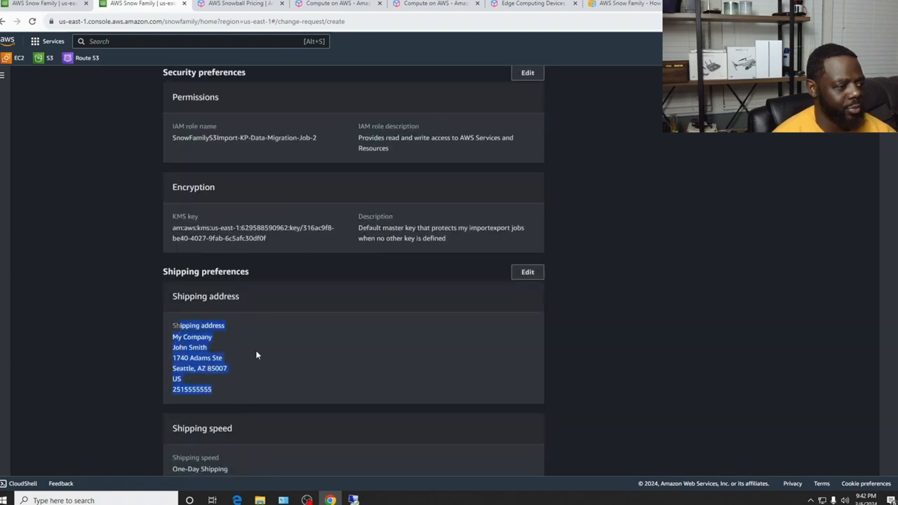
{"action": "scroll", "coordinate": [257, 354], "scroll_direction": "down", "scroll_amount": 2}
{"action": "left_click_drag", "start_coordinate": [233, 381], "coordinate": [165, 373]}
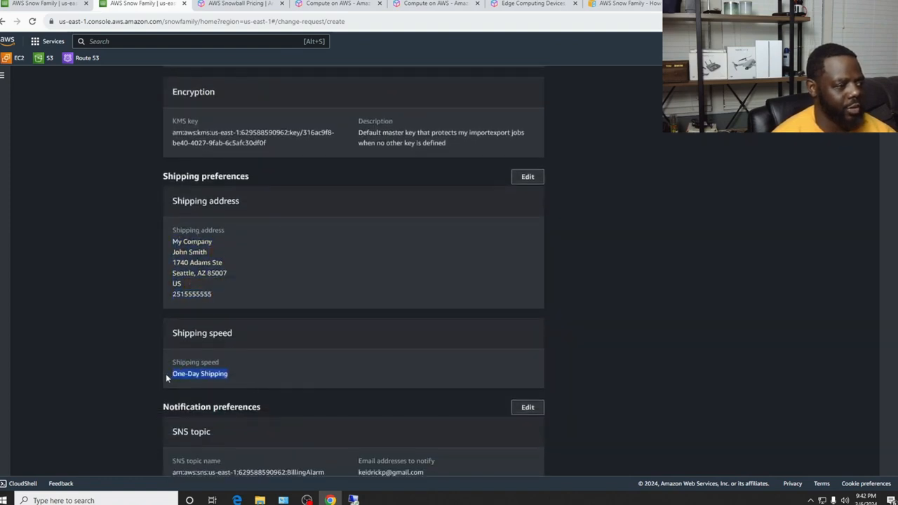
{"action": "scroll", "coordinate": [332, 372], "scroll_direction": "down", "scroll_amount": 1}
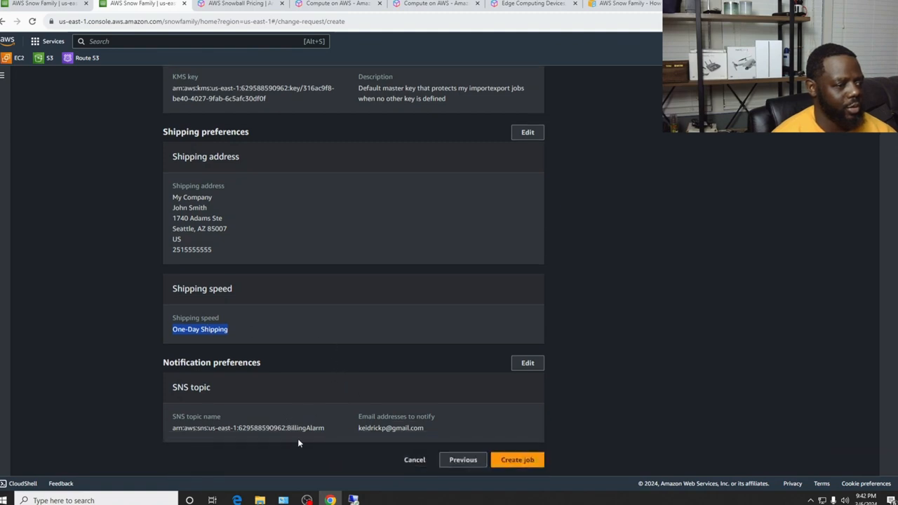
{"action": "left_click_drag", "start_coordinate": [432, 429], "coordinate": [342, 419]}
{"action": "left_click", "coordinate": [325, 398]}
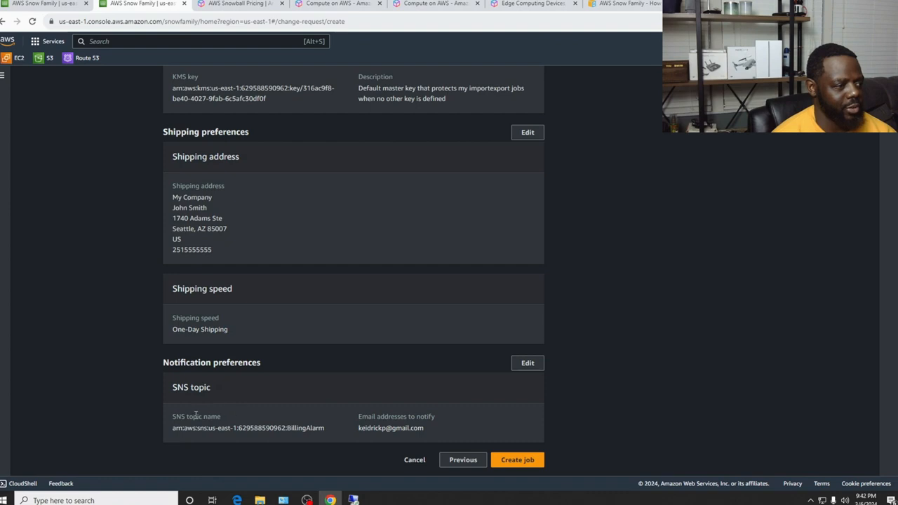
{"action": "left_click_drag", "start_coordinate": [432, 430], "coordinate": [173, 425]}
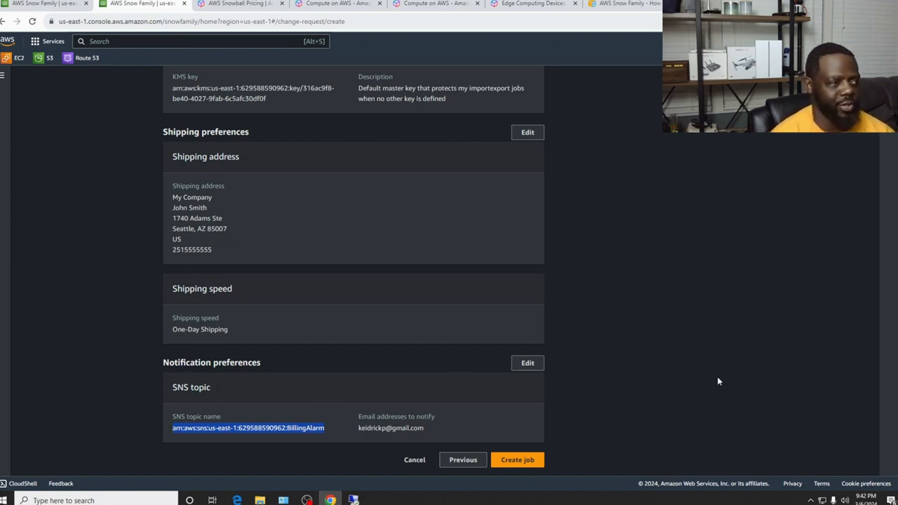
{"action": "scroll", "coordinate": [718, 381], "scroll_direction": "up", "scroll_amount": 15}
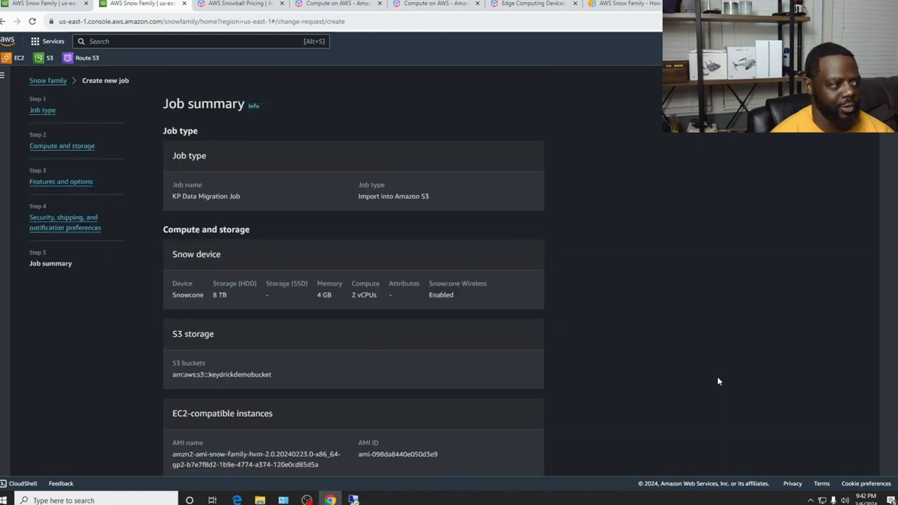
{"action": "scroll", "coordinate": [718, 379], "scroll_direction": "down", "scroll_amount": 15}
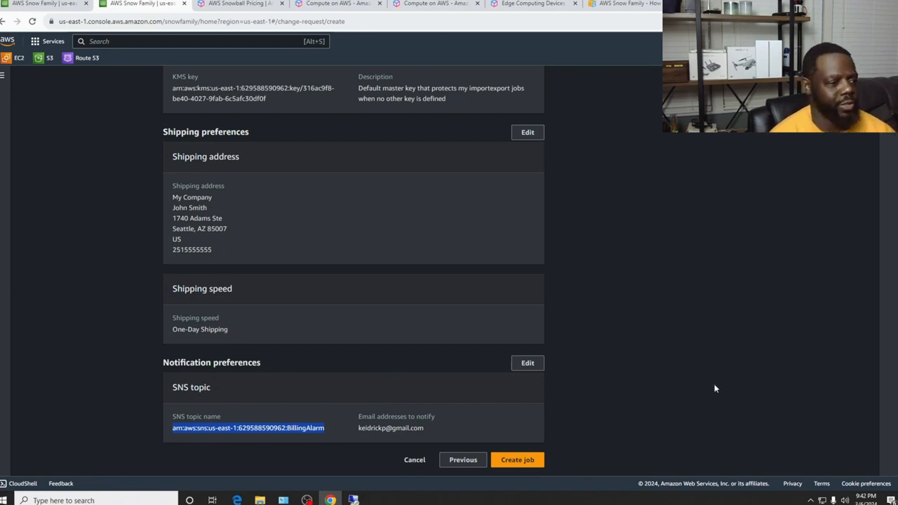
{"action": "left_click_drag", "start_coordinate": [221, 252], "coordinate": [171, 199]}
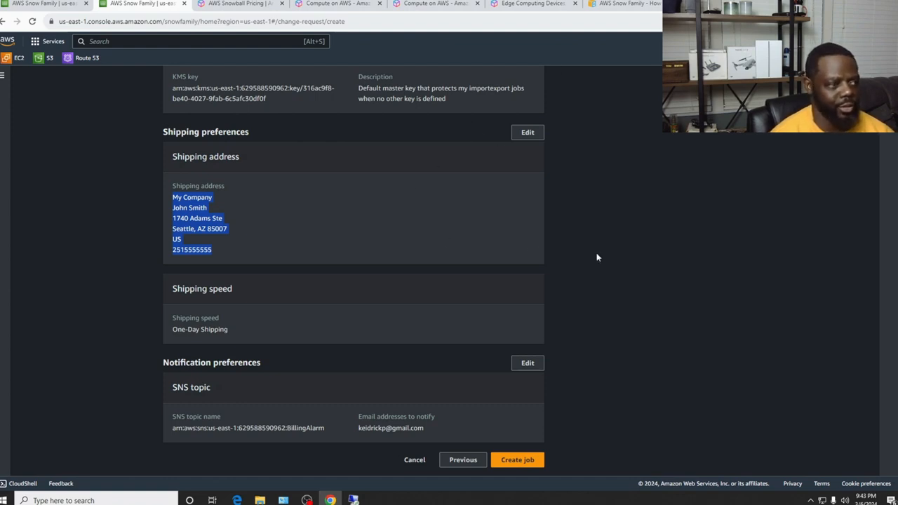
{"action": "scroll", "coordinate": [599, 256], "scroll_direction": "up", "scroll_amount": 4}
{"action": "scroll", "coordinate": [599, 256], "scroll_direction": "up", "scroll_amount": 5}
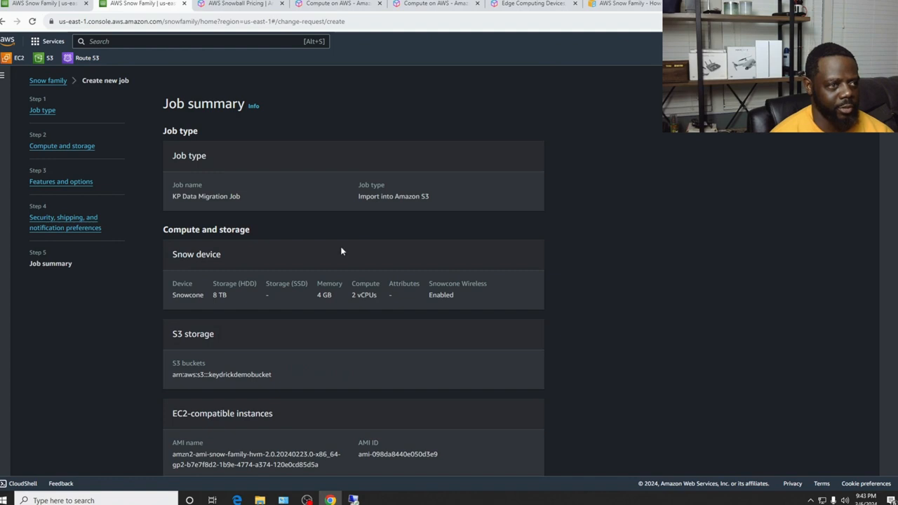
{"action": "scroll", "coordinate": [342, 251], "scroll_direction": "down", "scroll_amount": 2}
{"action": "scroll", "coordinate": [342, 251], "scroll_direction": "down", "scroll_amount": 7}
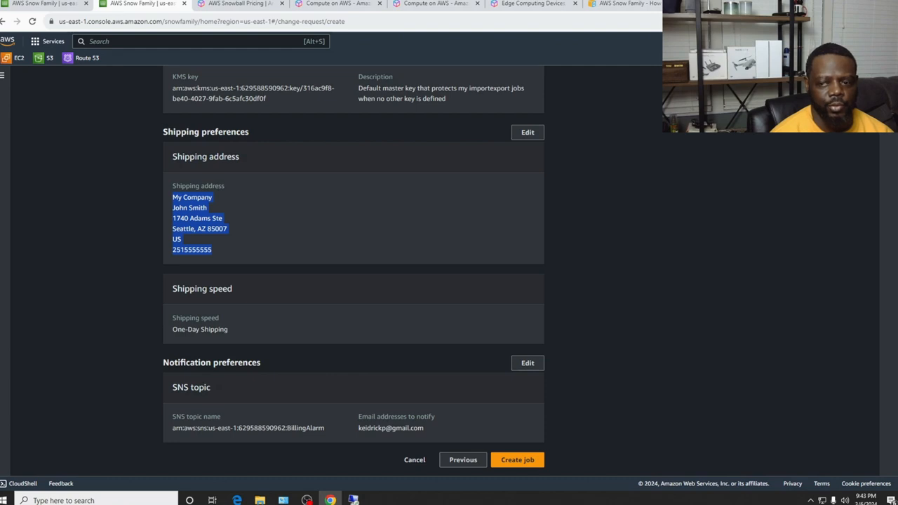
{"action": "key", "text": "alt+Tab"}
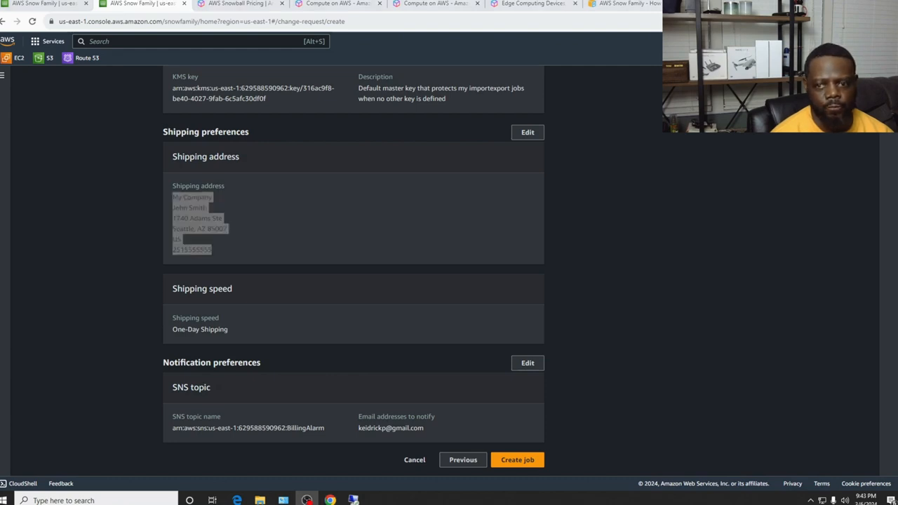